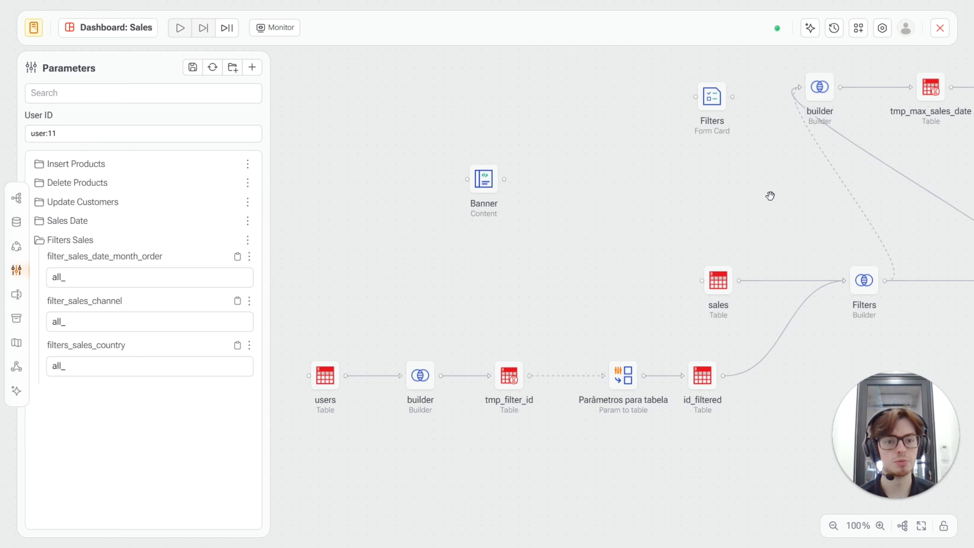
drag(768, 195, 439, 227)
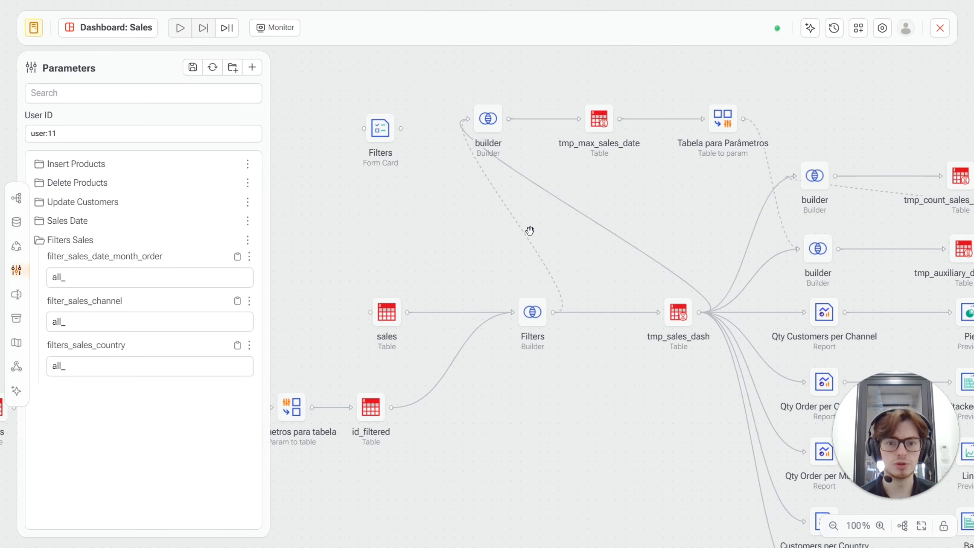
drag(525, 201, 556, 123)
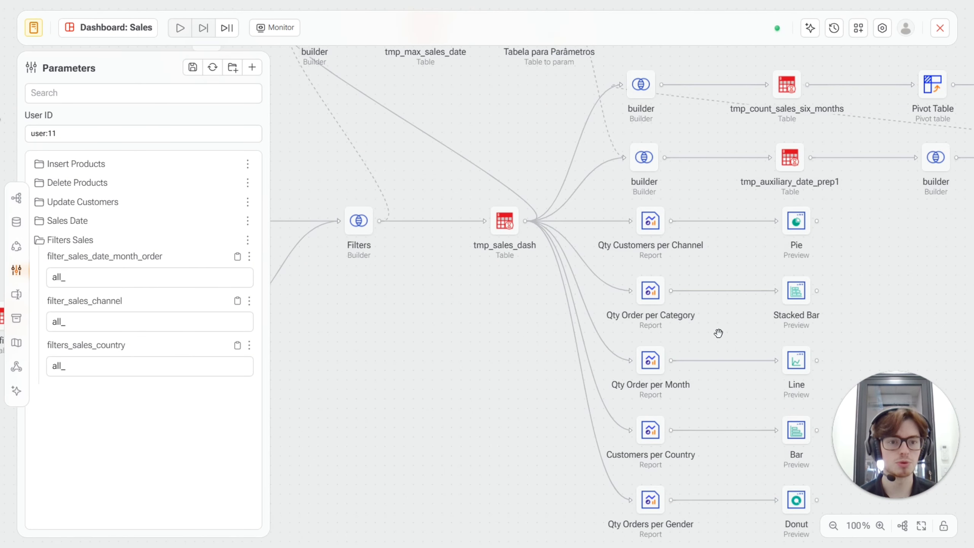
drag(520, 169, 869, 196)
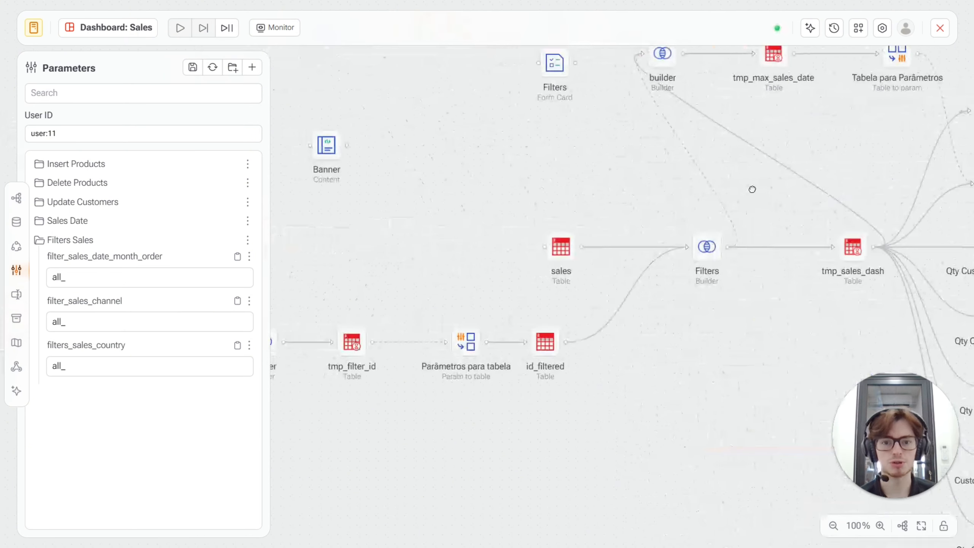
drag(506, 204, 676, 229)
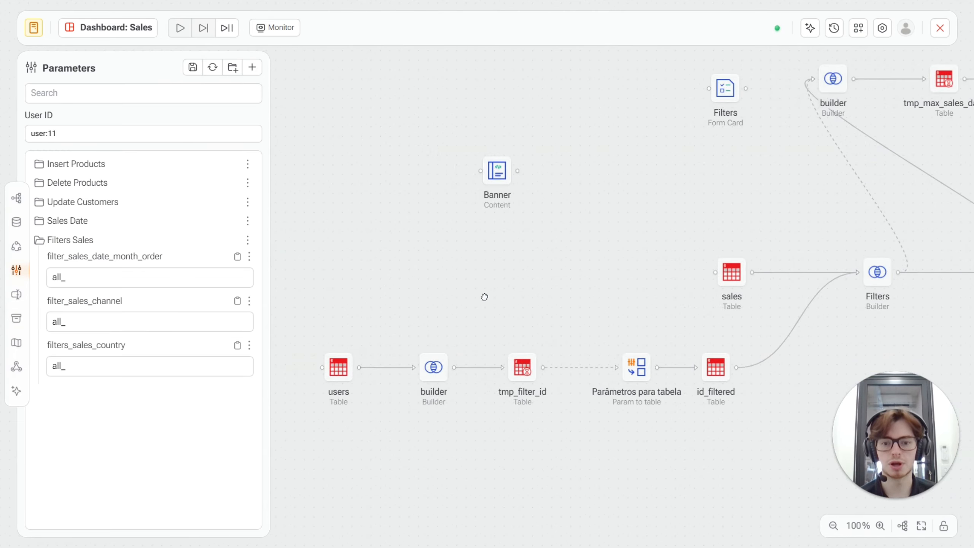
drag(449, 335, 497, 276)
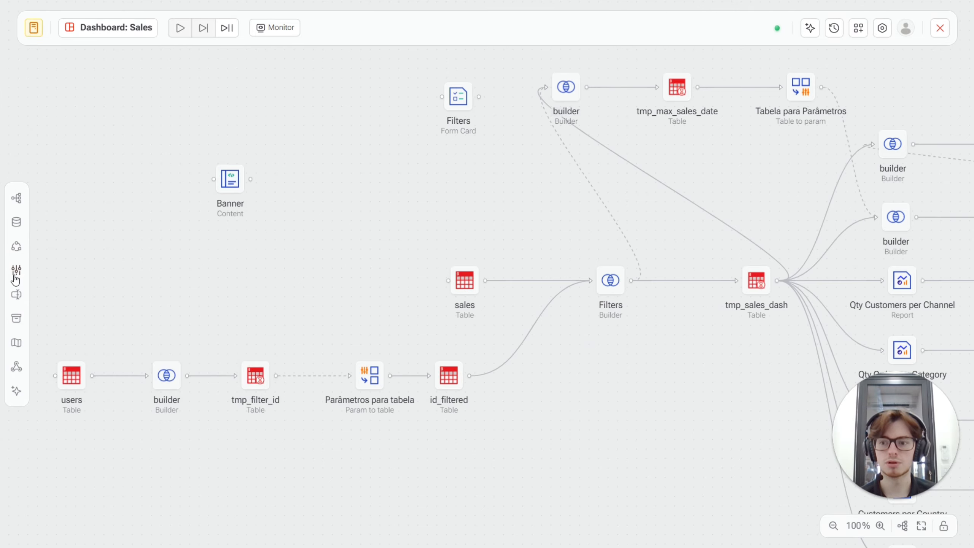
Show the parameters and open the builder fed by the users table to examine its userId filter
click(15, 273)
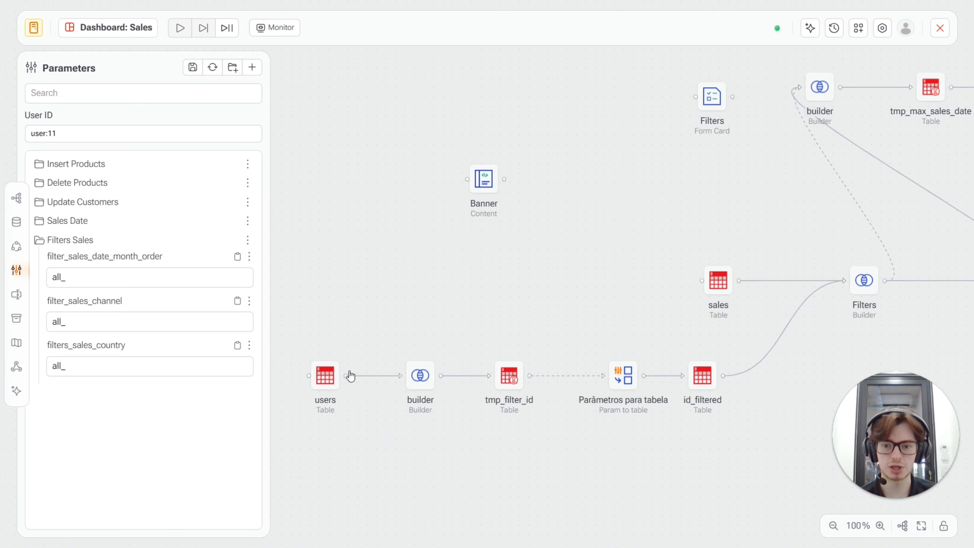
click(313, 362)
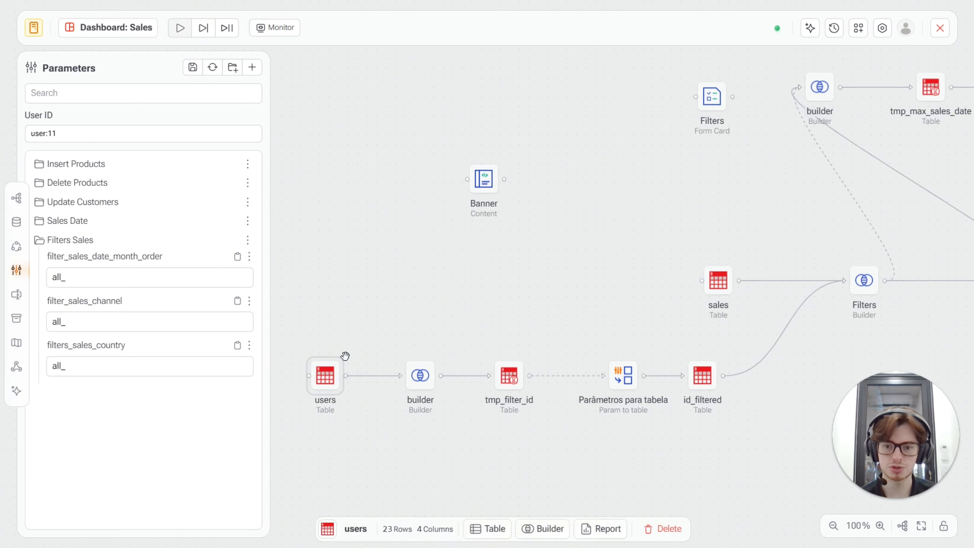
click(419, 383)
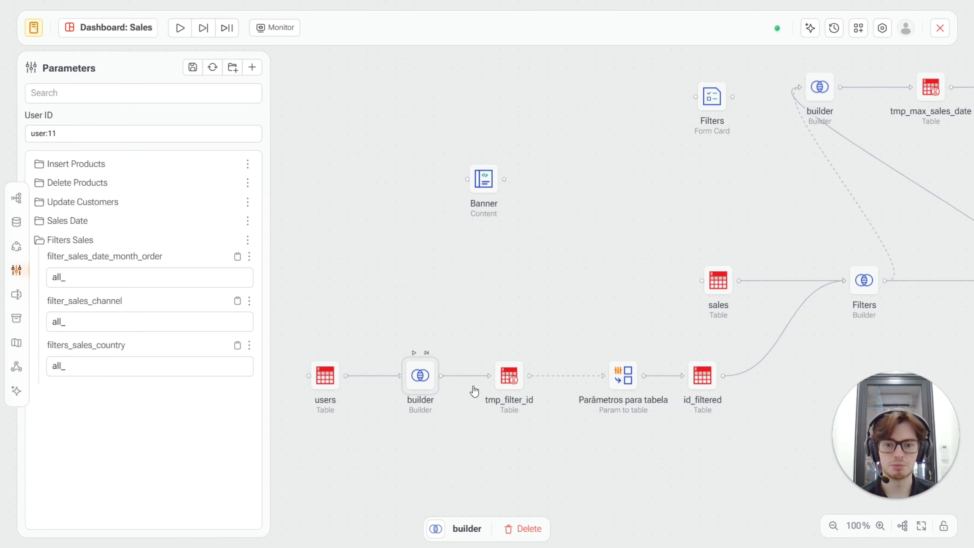
double_click(424, 384)
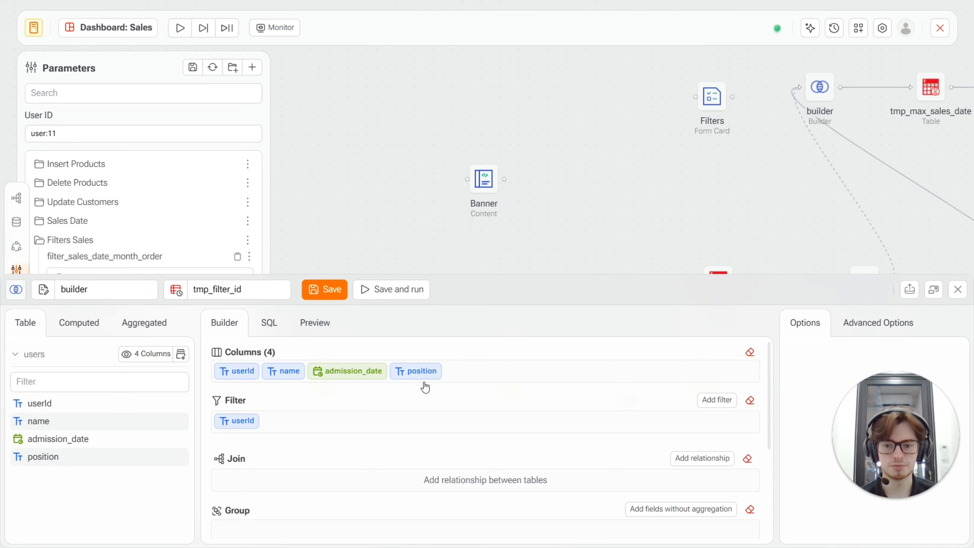
click(244, 424)
drag(614, 287, 621, 104)
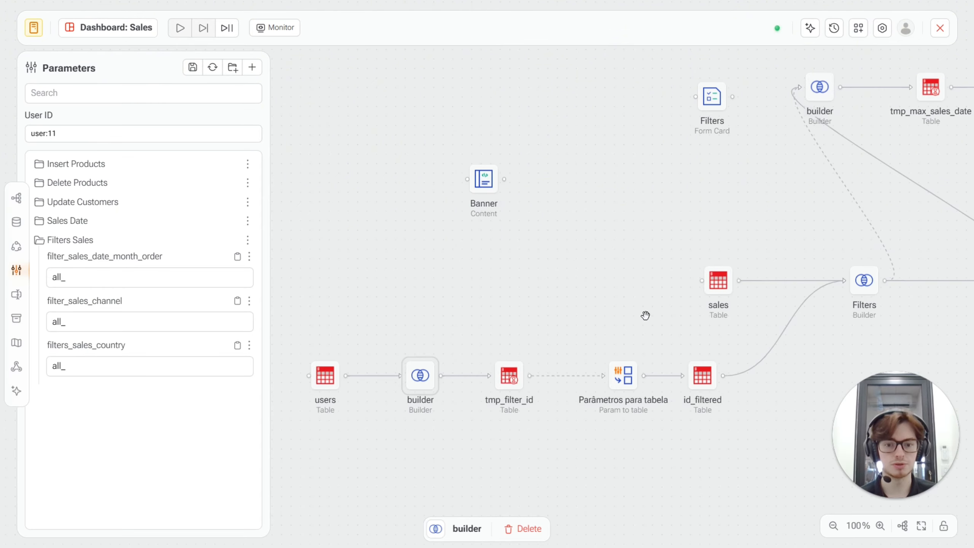
Open the tmp_filter_id table's data, examine the filtered user's row, and close the table
click(514, 374)
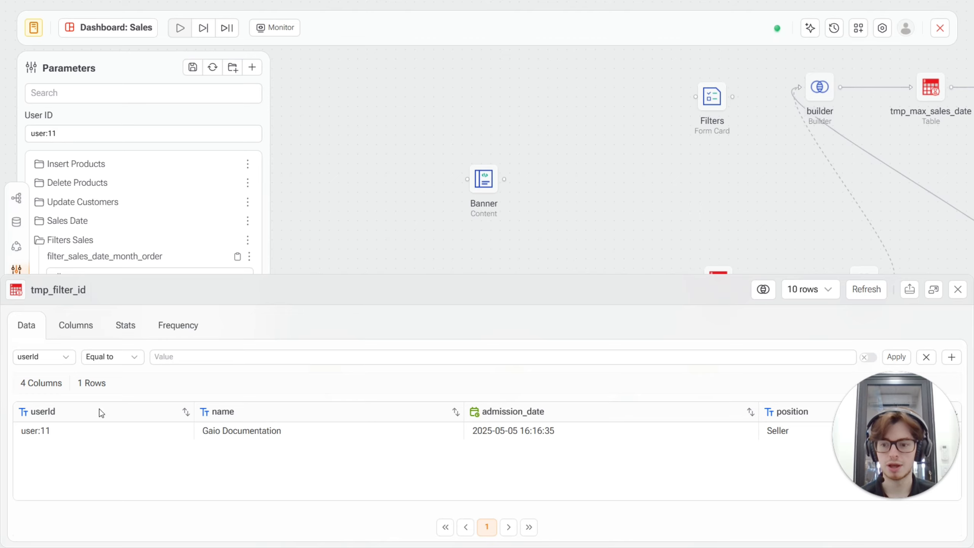
drag(54, 432, 21, 433)
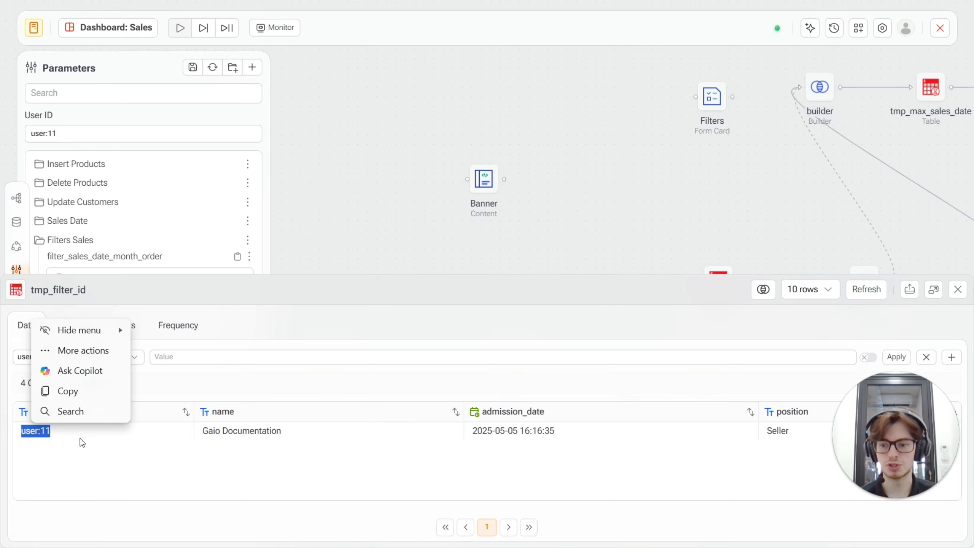
drag(203, 431, 545, 454)
click(548, 451)
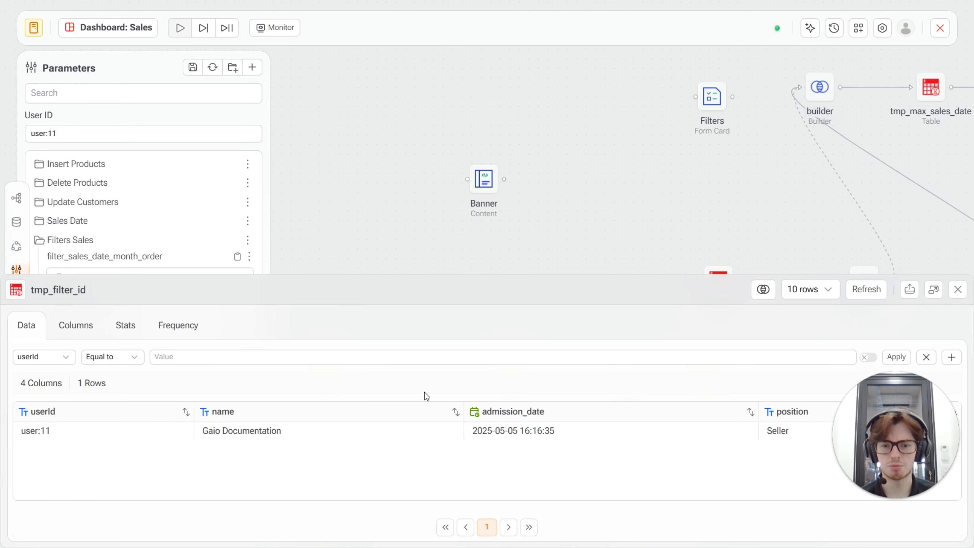
click(957, 289)
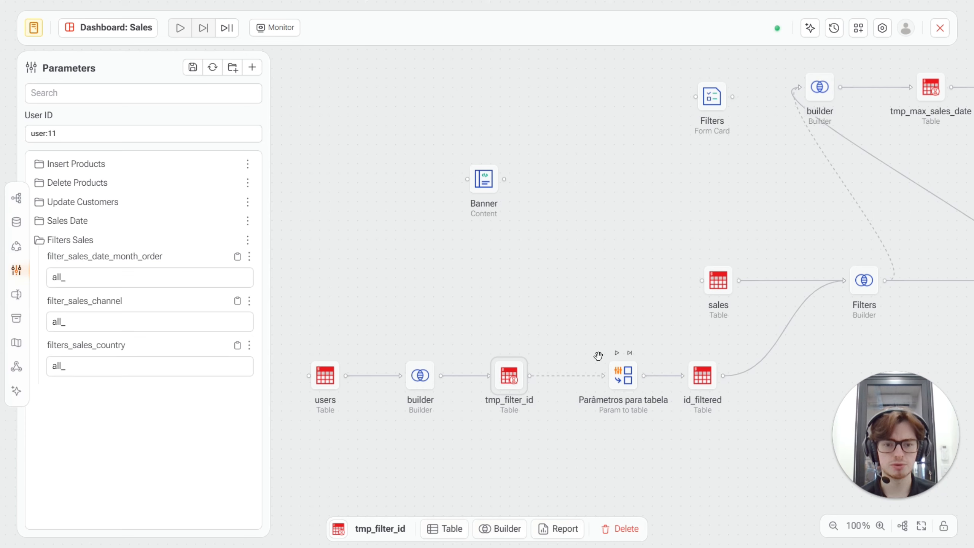
Open the Parâmetros para tabela task, check which parameters it writes to id_filtered, and close it without changes
double_click(626, 377)
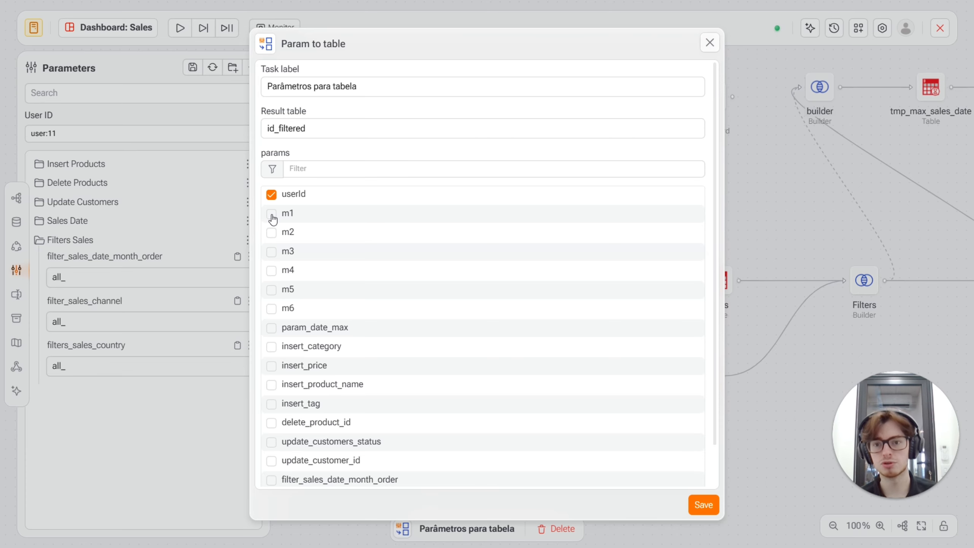
click(708, 43)
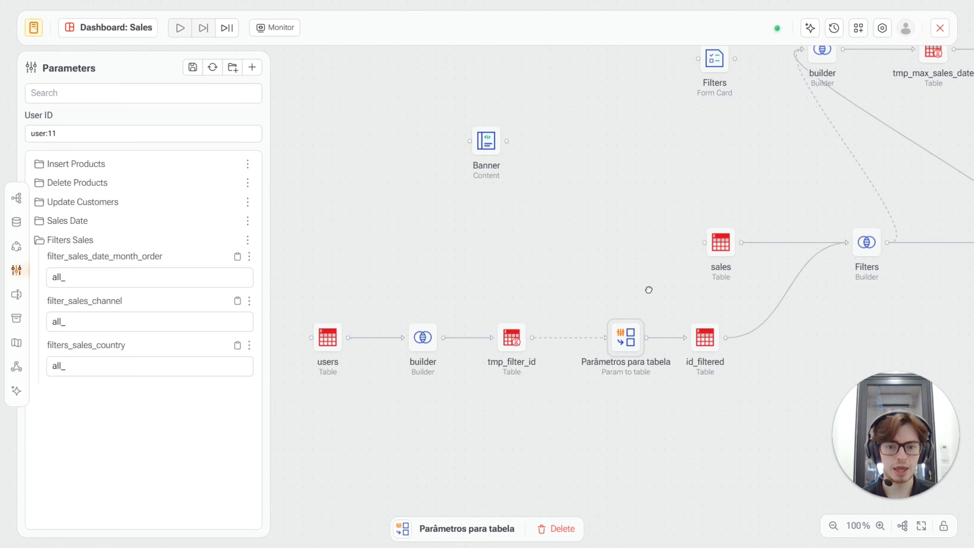
scroll(565, 340, up, 1)
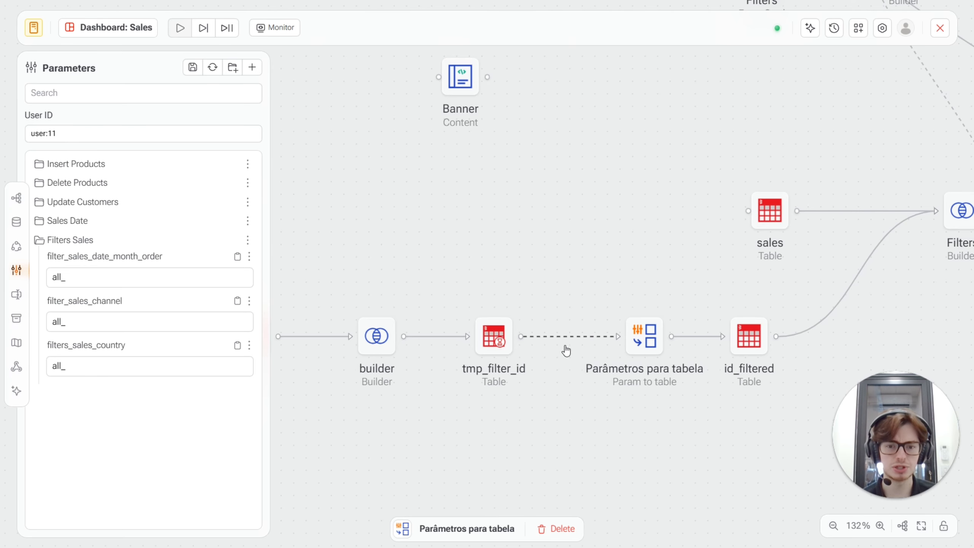
scroll(561, 369, down, 1)
scroll(562, 370, down, 1)
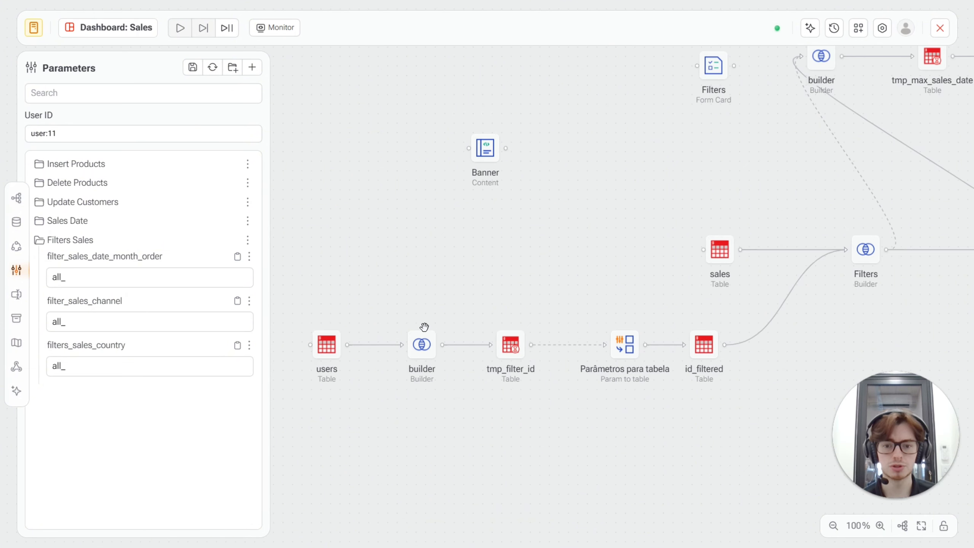
Retrace the user filtering branch by selecting its builder, the tmp_filter_id table and the users table
click(420, 351)
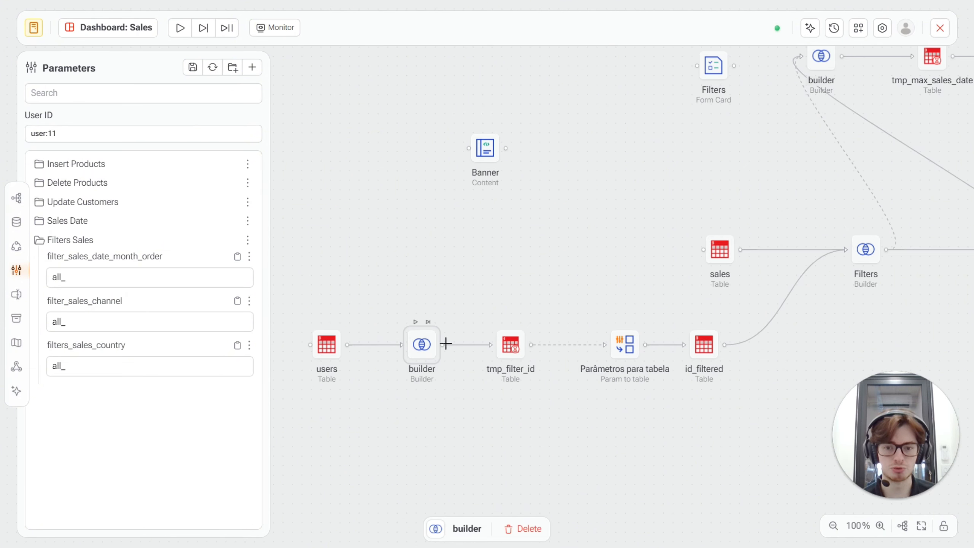
click(511, 349)
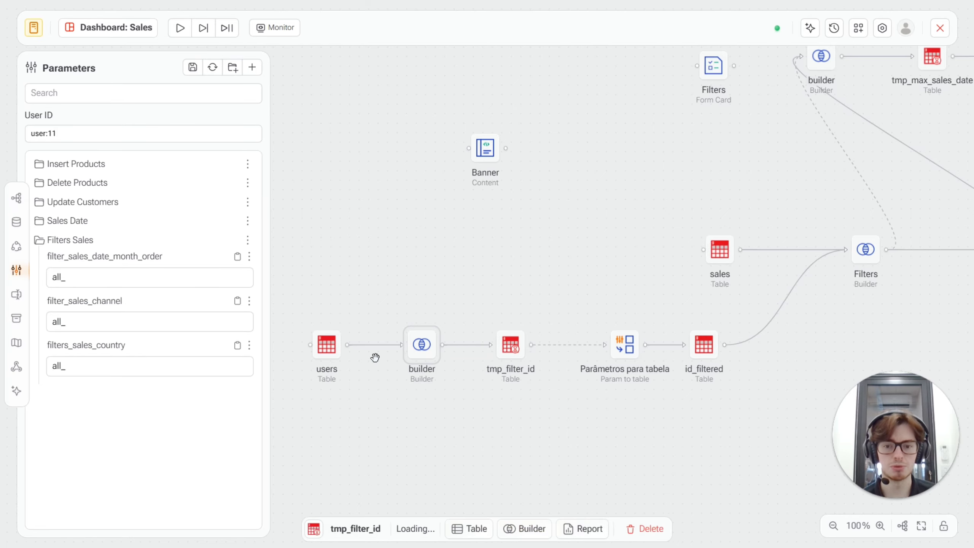
click(332, 352)
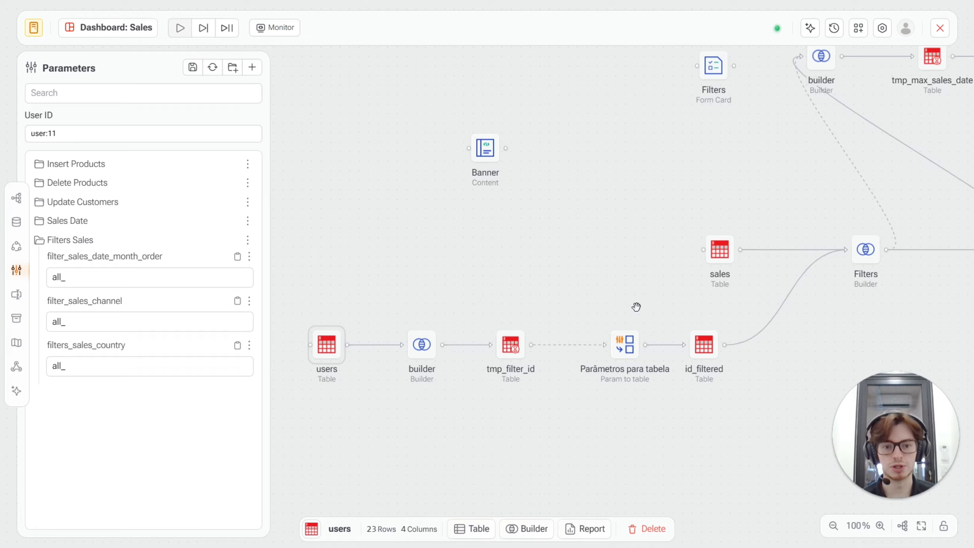
Open the Filters builder fed by the sales table, examine its join between sales and id_filtered, and close it
drag(666, 348, 468, 374)
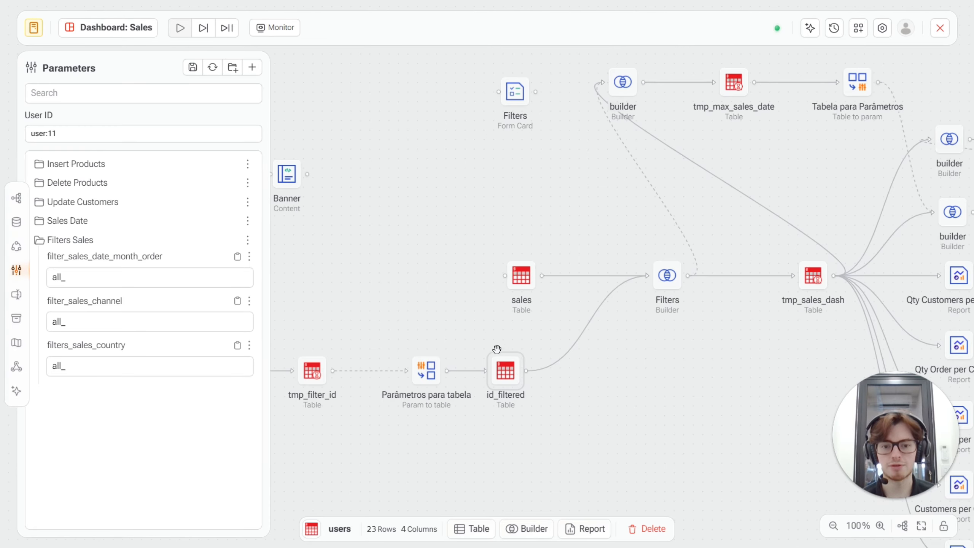
drag(767, 344, 685, 400)
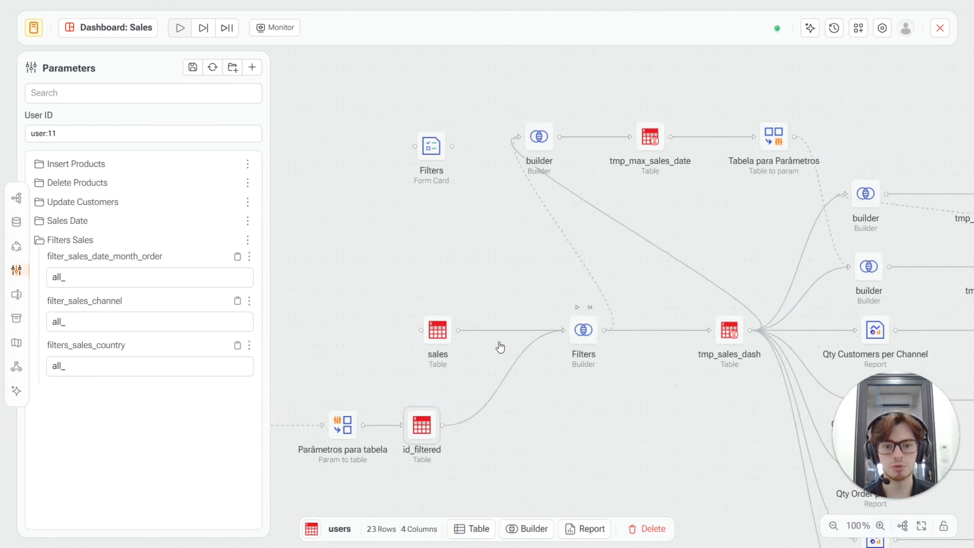
click(436, 334)
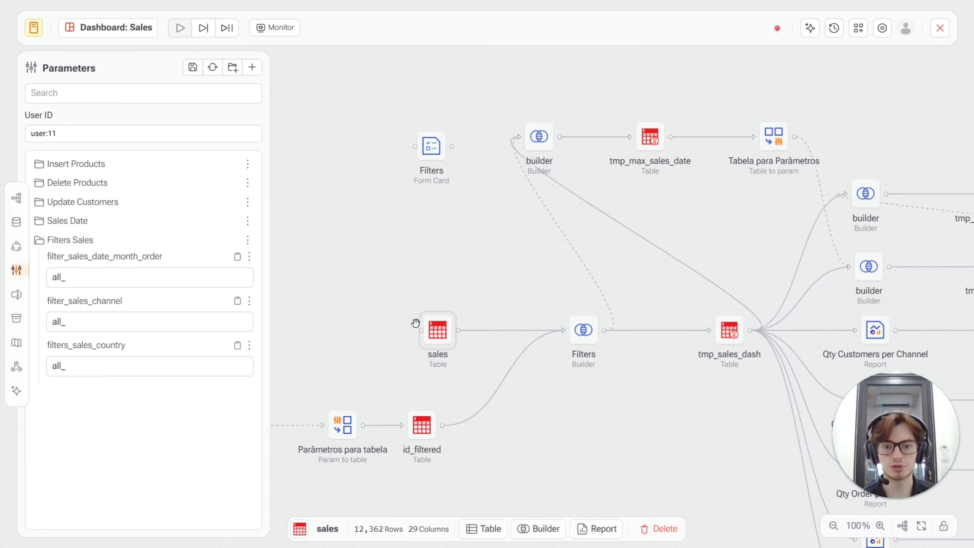
double_click(583, 329)
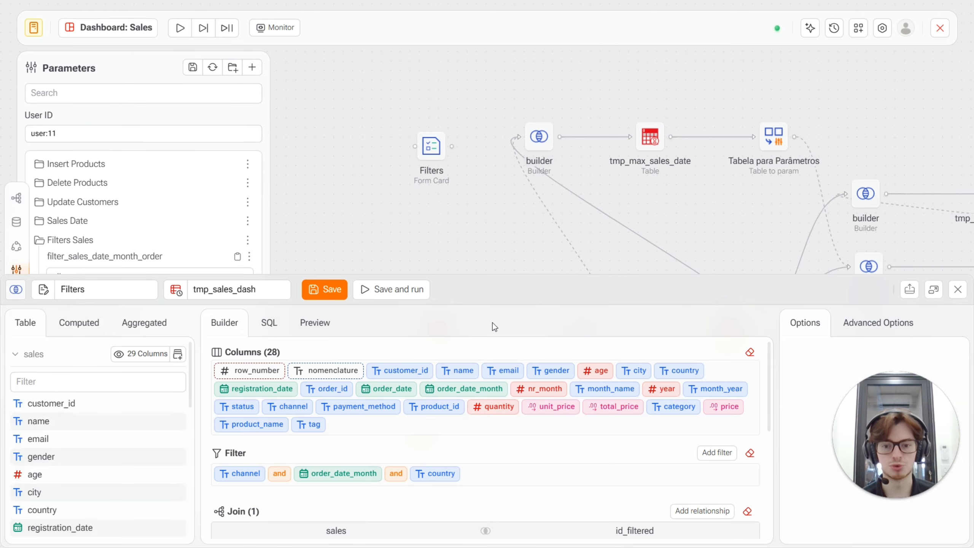
scroll(483, 366, down, 5)
scroll(388, 429, up, 2)
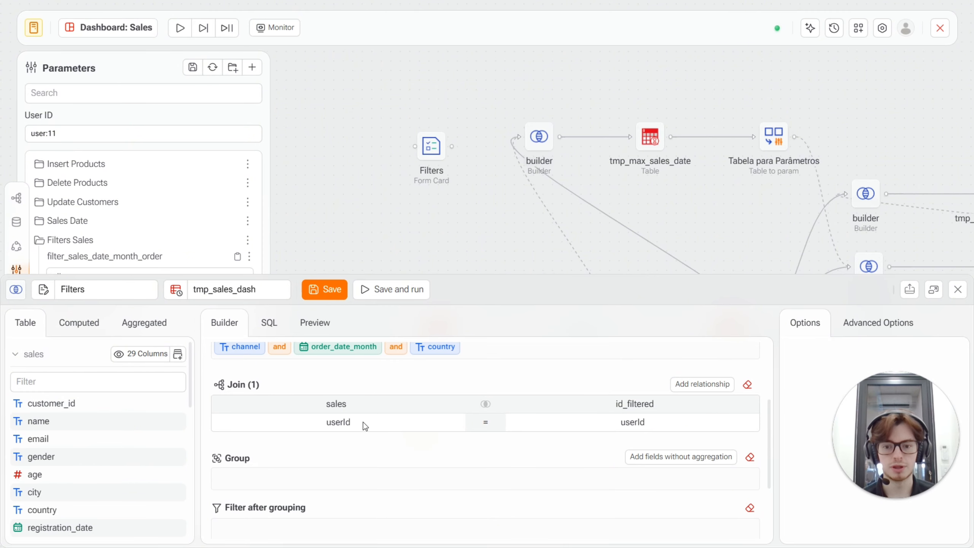
double_click(337, 421)
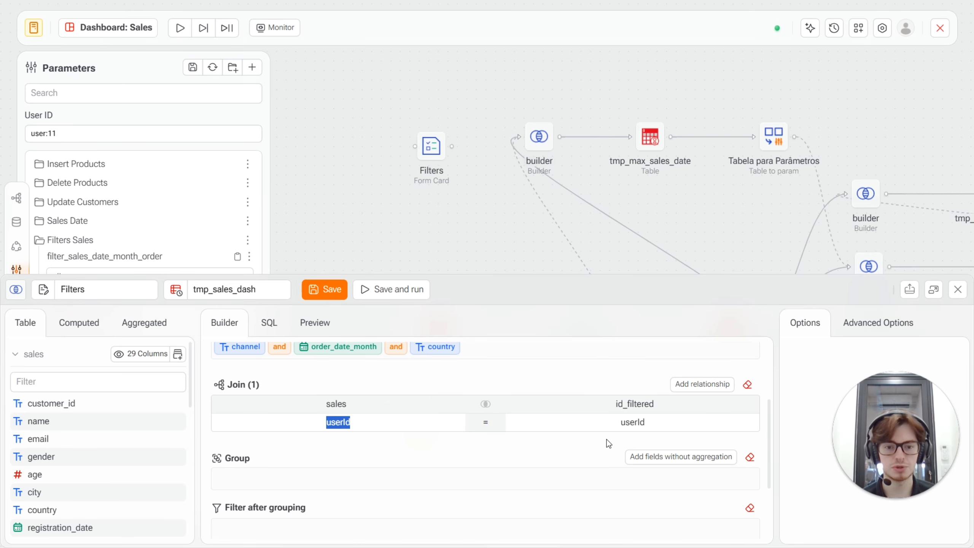
double_click(629, 422)
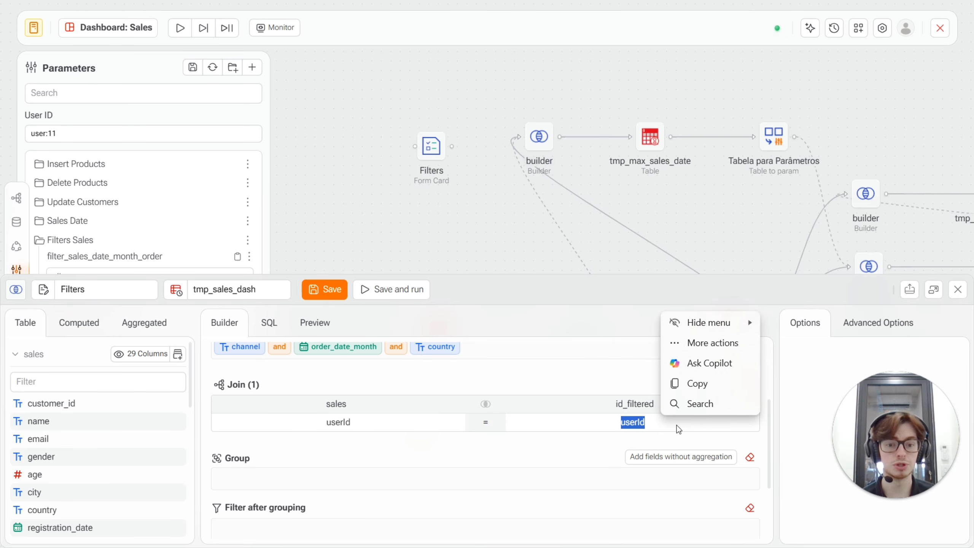
click(656, 421)
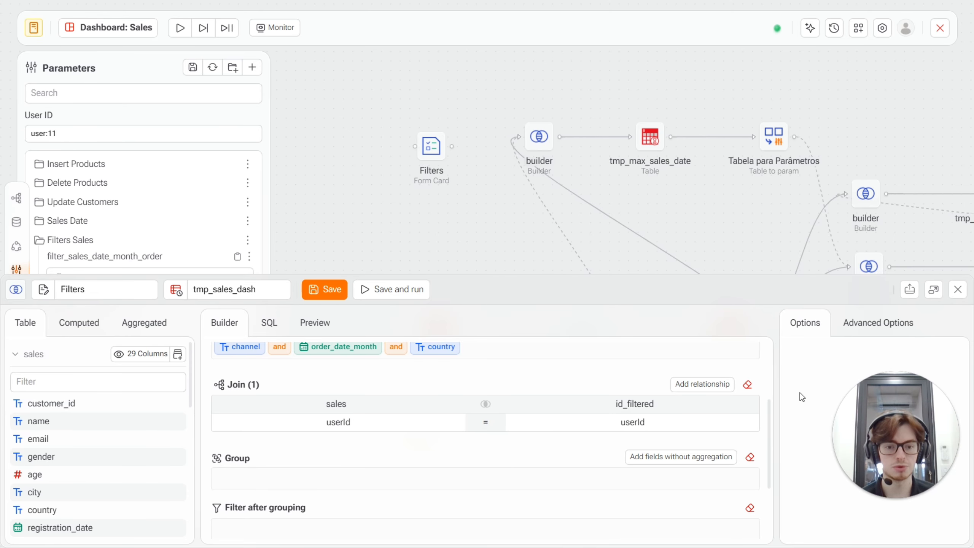
click(957, 290)
Compare the row and column counts of the sales table and the tmp_sales_dash table
click(448, 322)
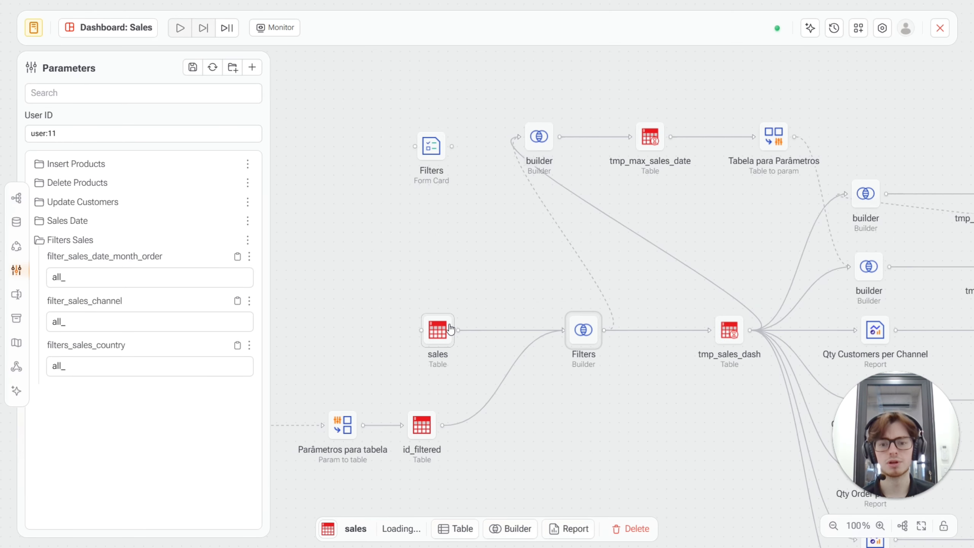
mouse_move(381, 538)
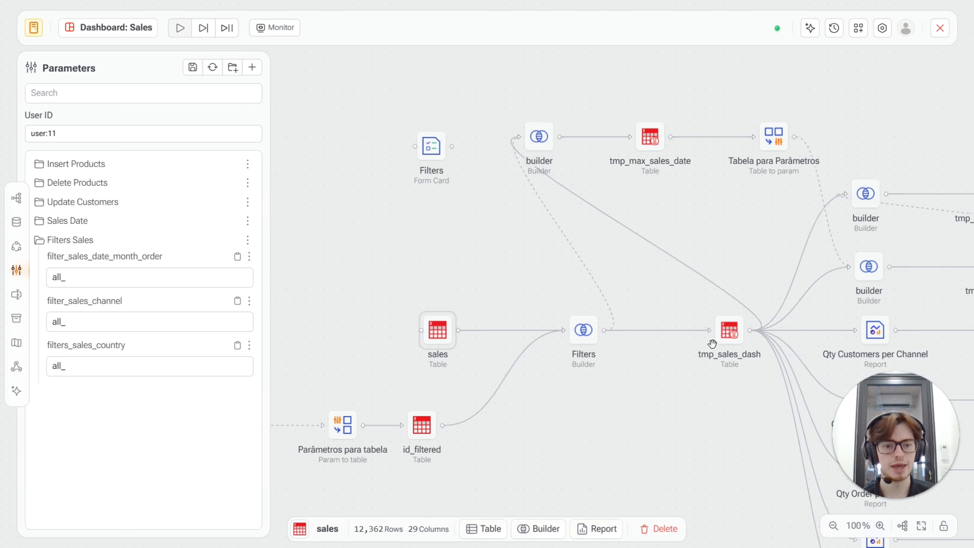
click(727, 333)
mouse_move(412, 529)
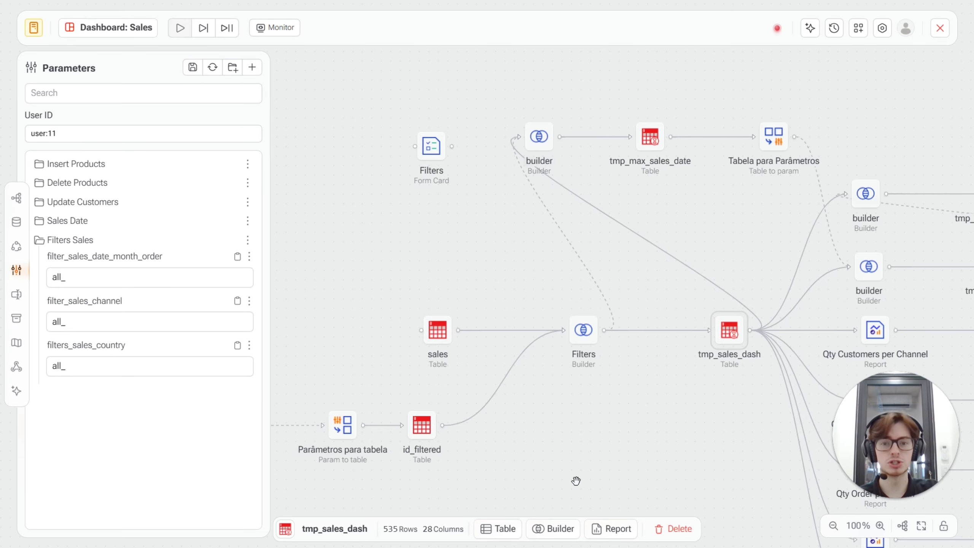
drag(656, 384, 796, 340)
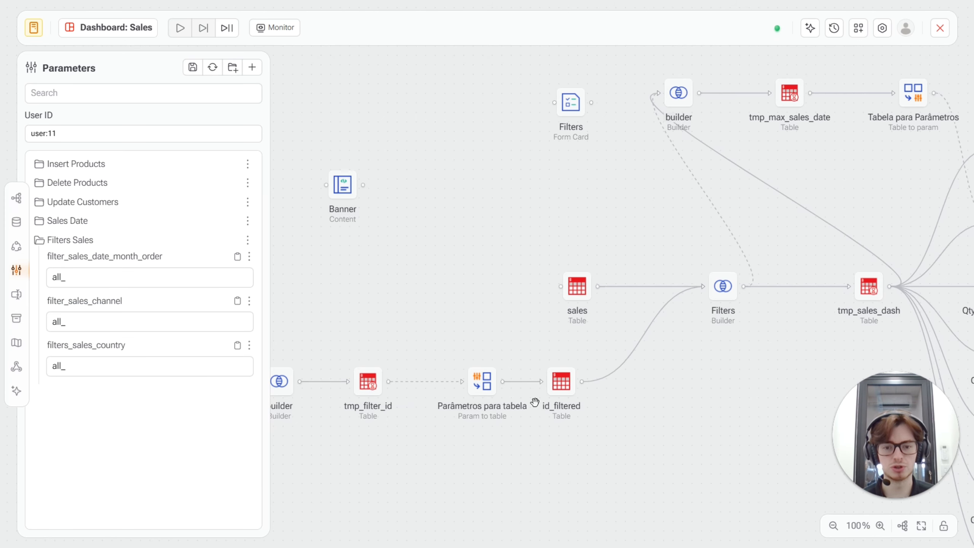
drag(485, 448, 652, 442)
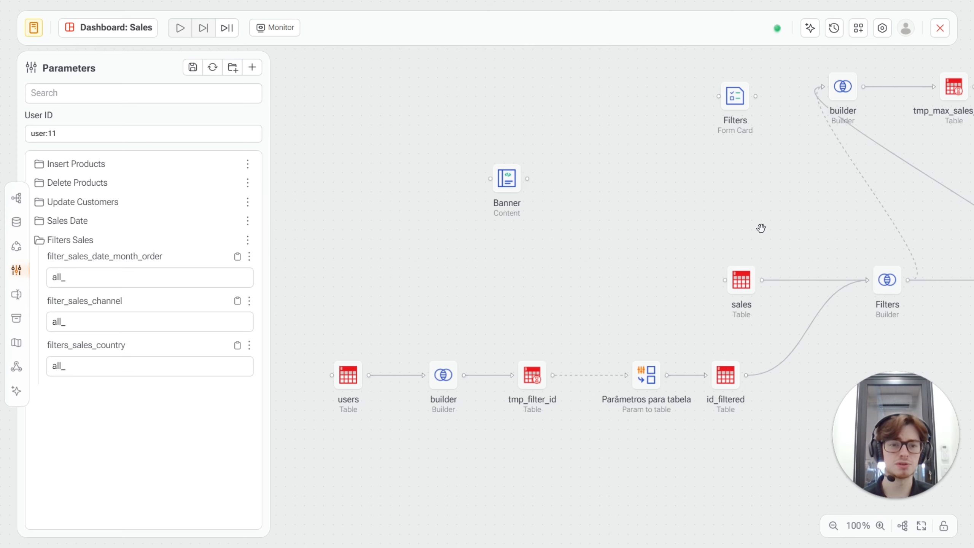
drag(750, 180, 431, 233)
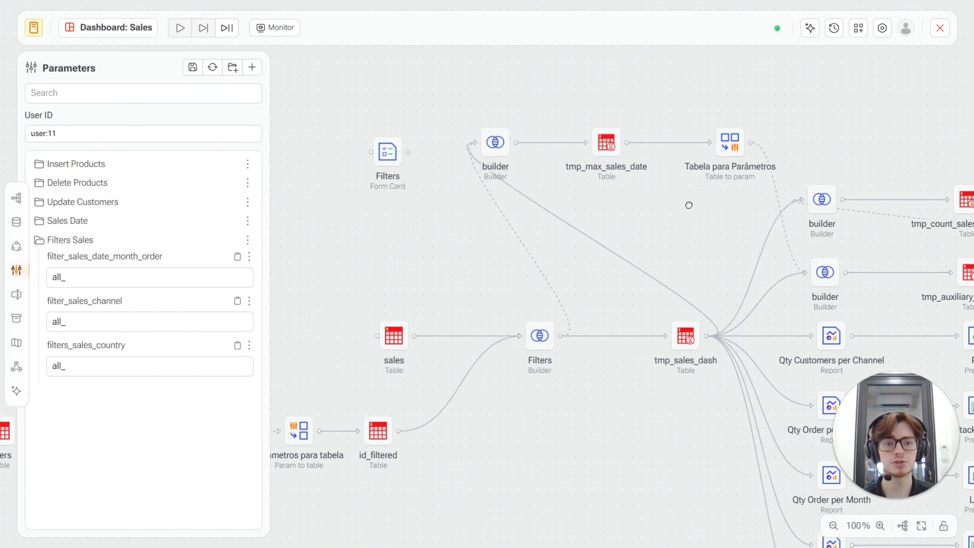
Open the builder that outputs tmp_max_sales_date, check how its max_order_date_month column is aggregated, and close it without changes
drag(688, 204, 657, 300)
drag(703, 253, 706, 249)
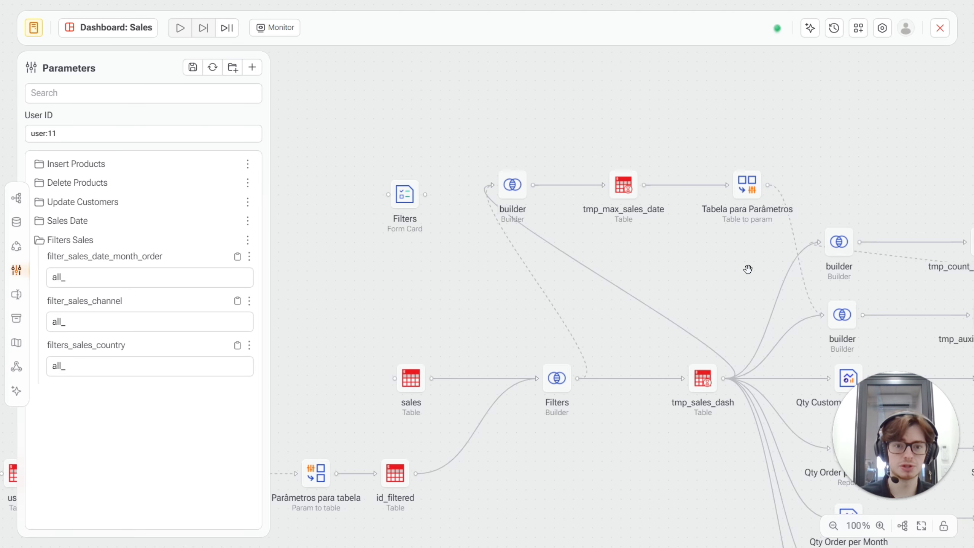
double_click(518, 193)
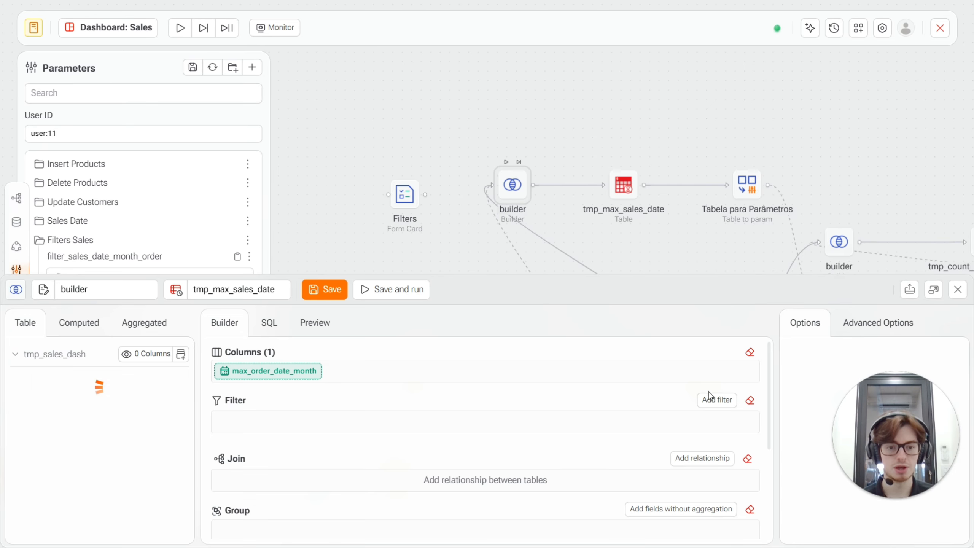
drag(634, 274, 664, 163)
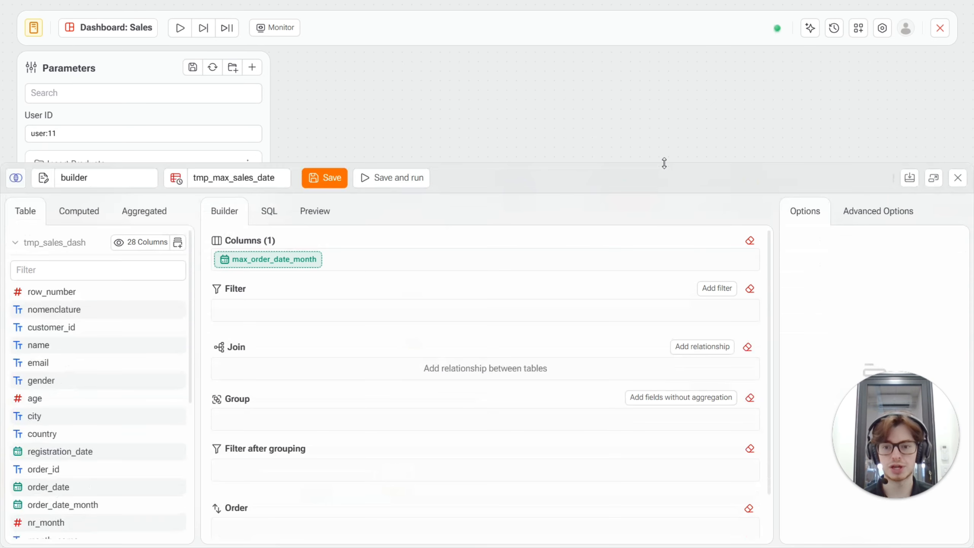
click(298, 263)
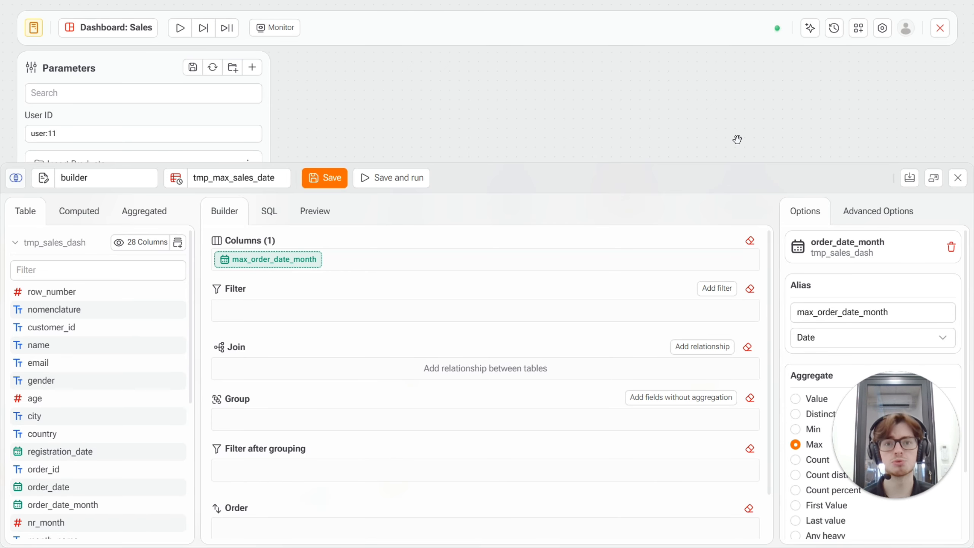
click(960, 178)
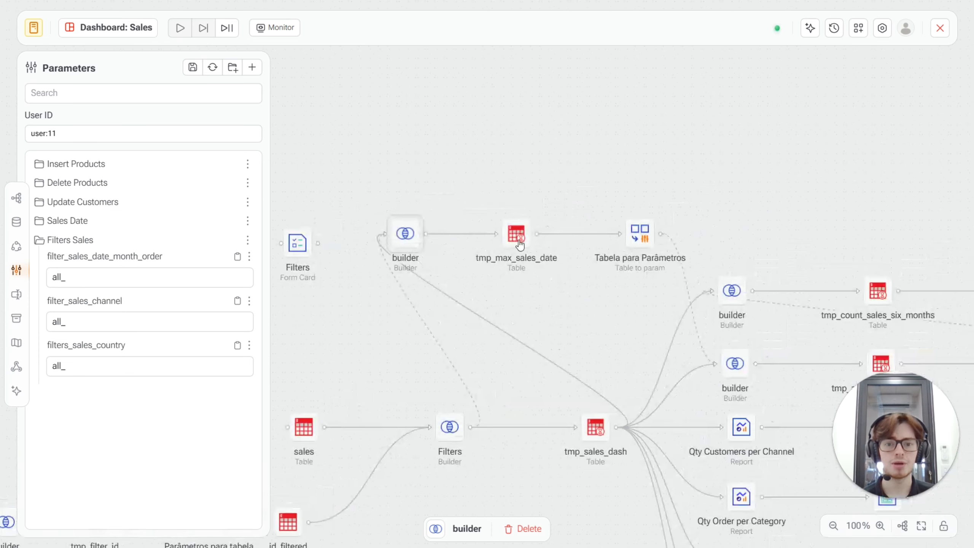
Open the tmp_max_sales_date table, read its max_order_date_month value, and close it
click(516, 237)
double_click(516, 238)
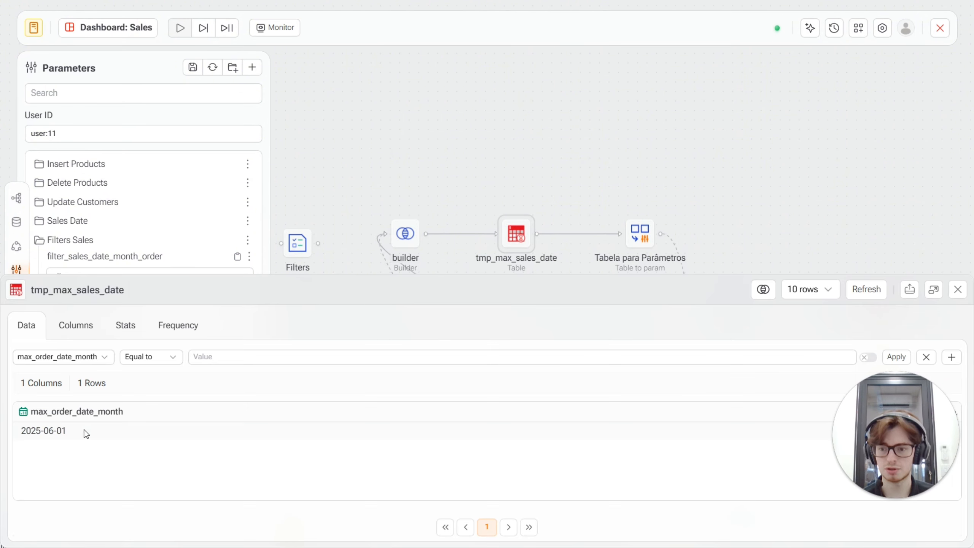
drag(85, 433, 15, 431)
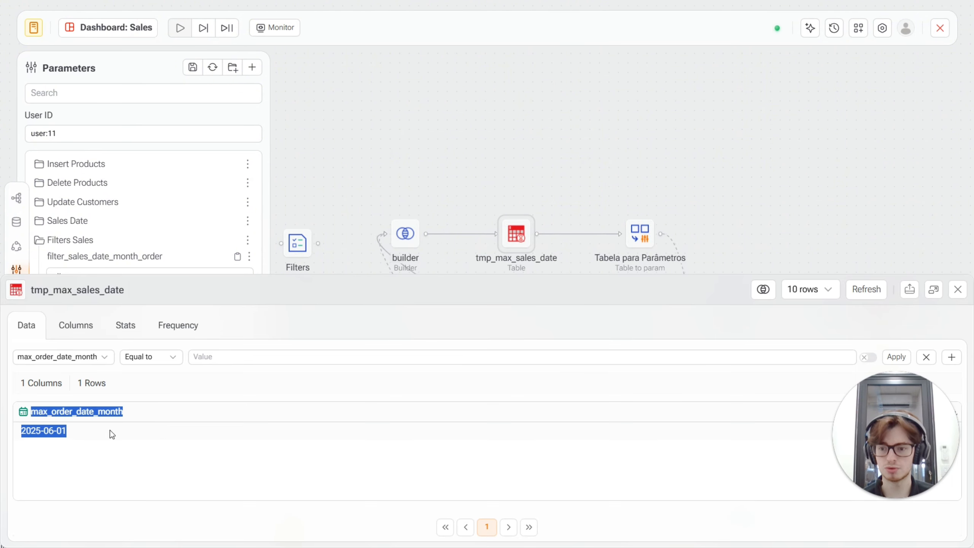
click(957, 290)
Open the Tabela para Parâmetros task fed by tmp_max_sales_date, check its column-to-parameter mapping, and close it without saving
click(646, 245)
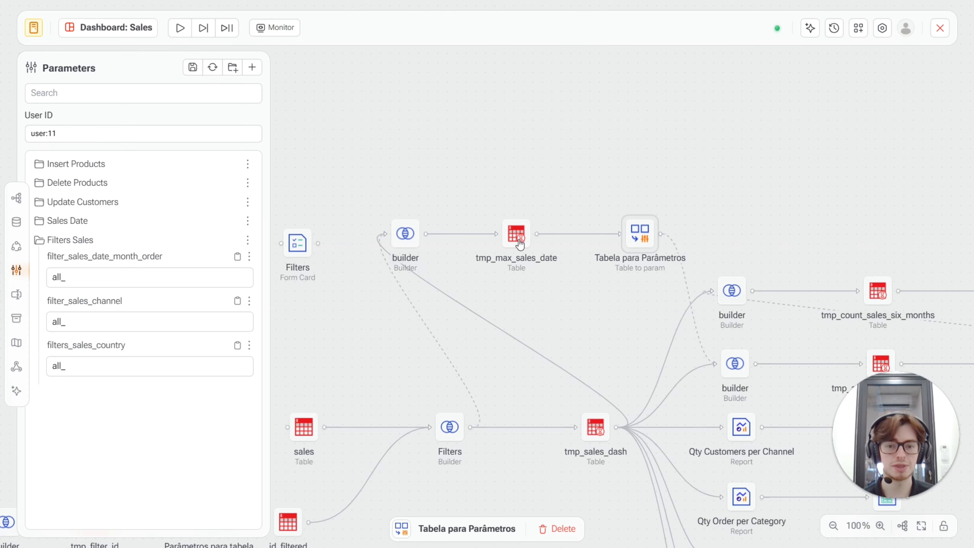
double_click(636, 238)
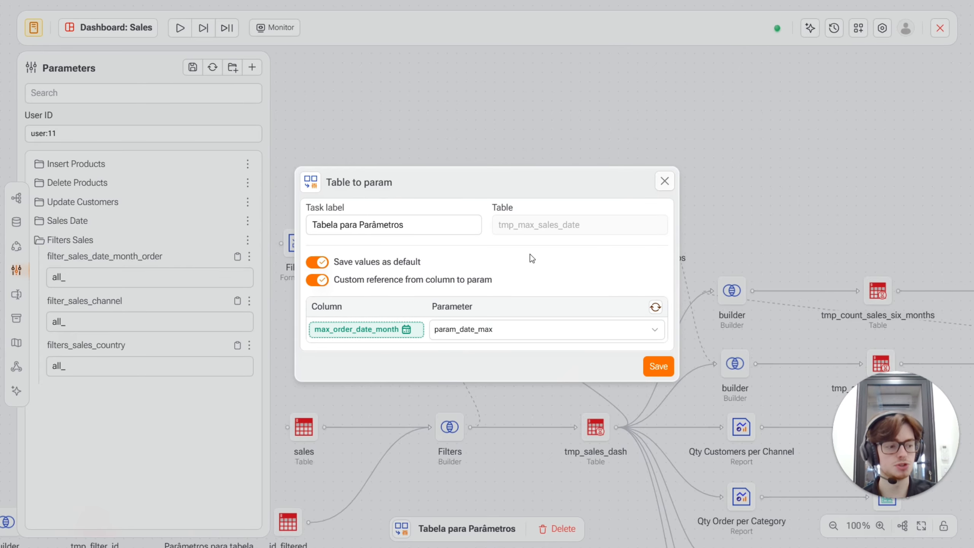
click(664, 181)
Examine the month columns of tmp_auxiliary_date_prep2 and the settings of the Table to param task it feeds, closing both without changes
drag(649, 189, 477, 159)
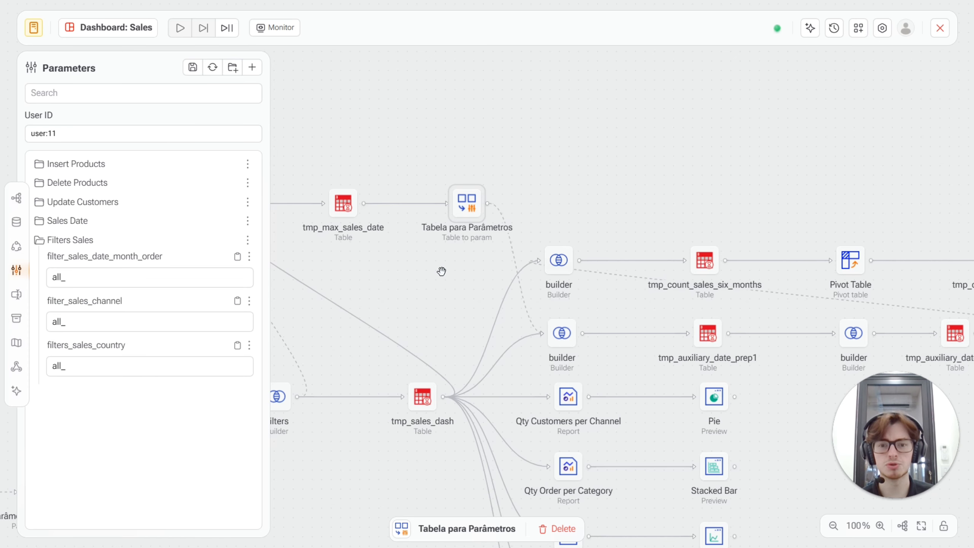
click(459, 269)
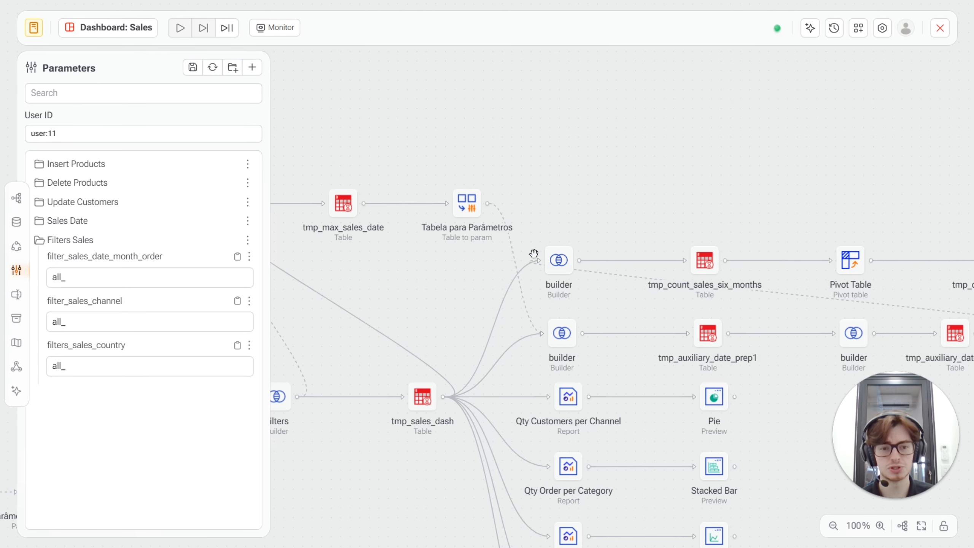
drag(721, 197, 610, 167)
drag(689, 377, 608, 381)
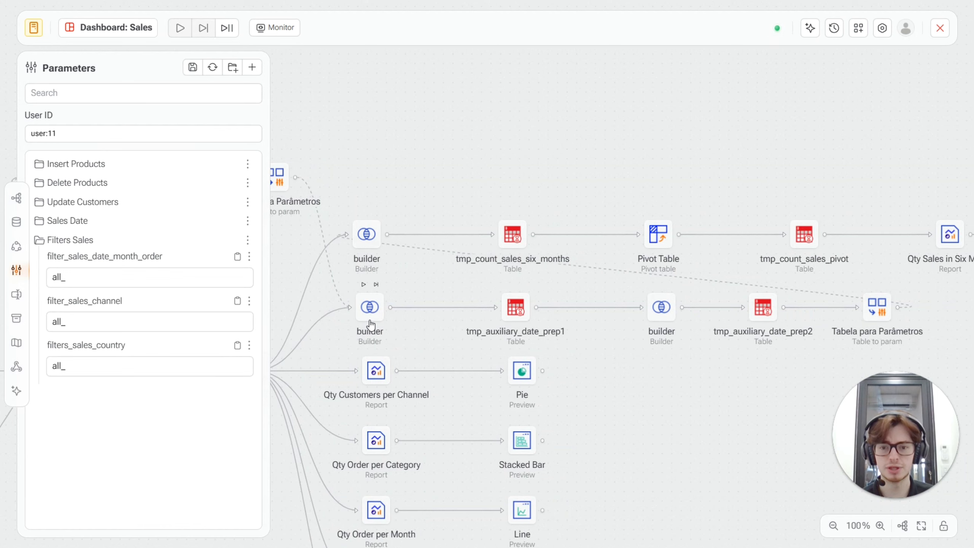
drag(380, 341, 433, 351)
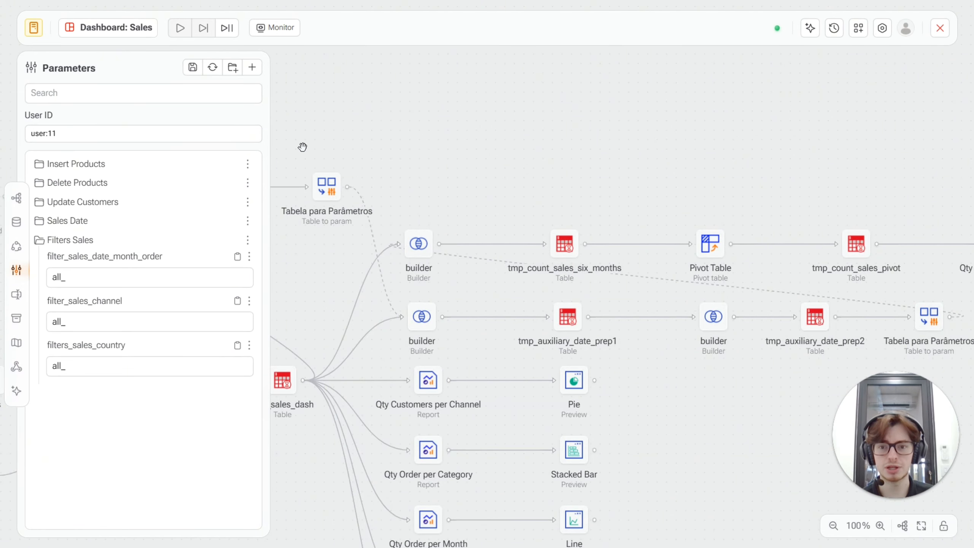
scroll(693, 368, right, 3)
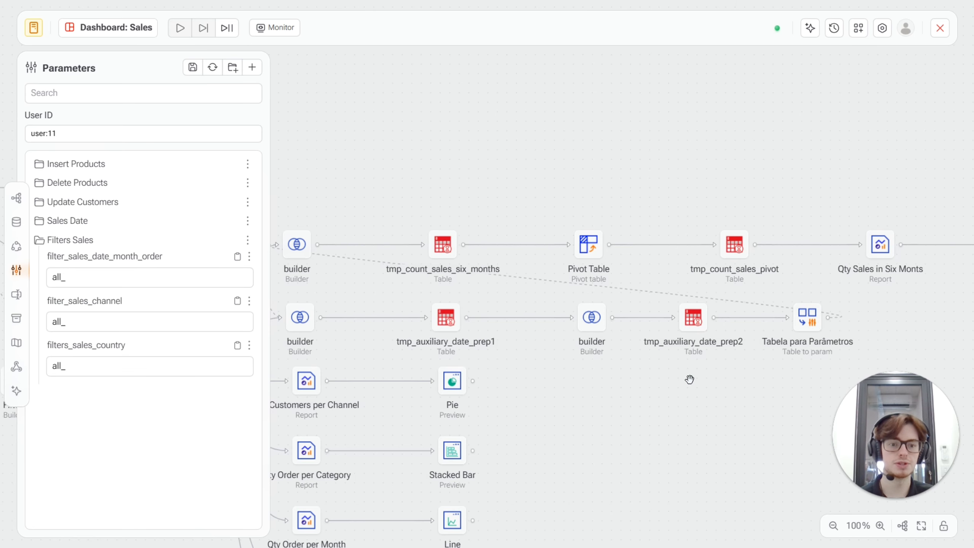
click(691, 325)
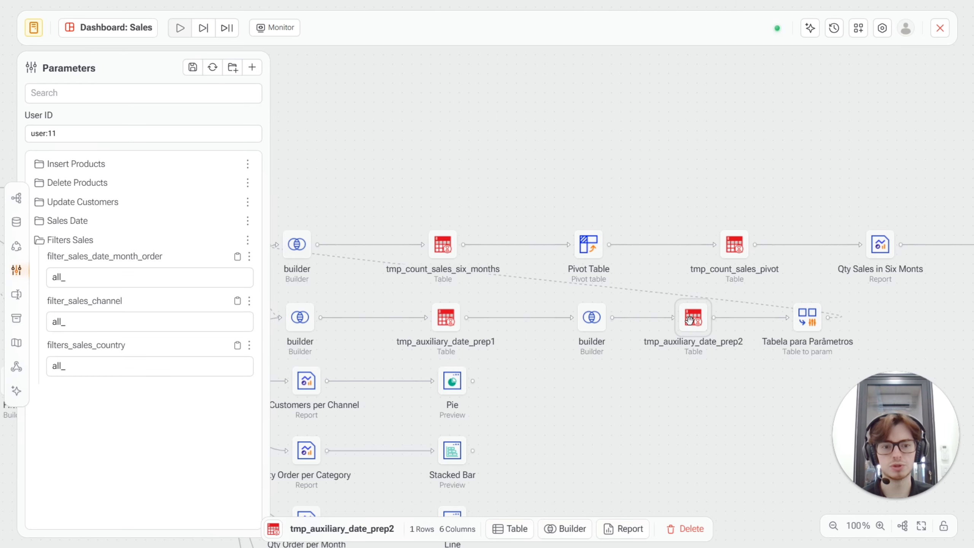
click(689, 321)
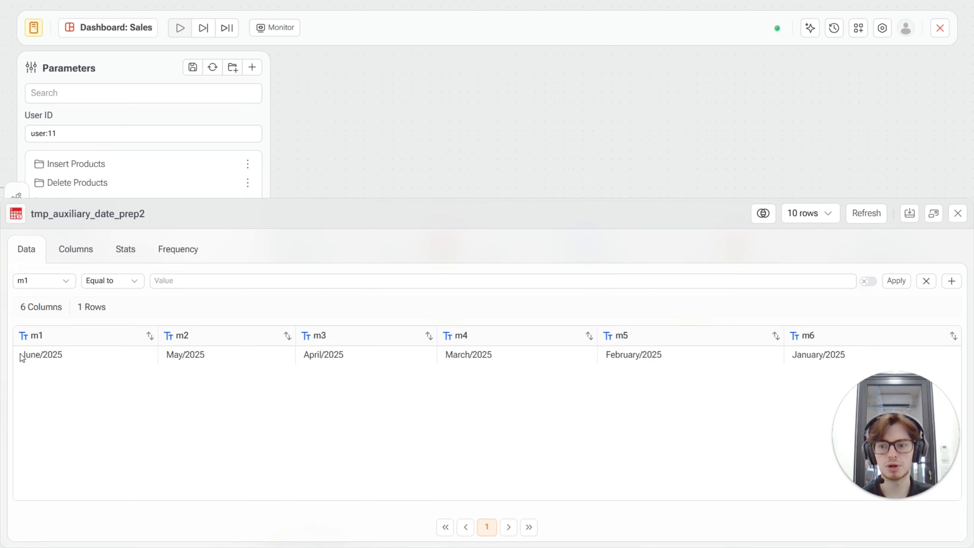
drag(21, 355, 69, 355)
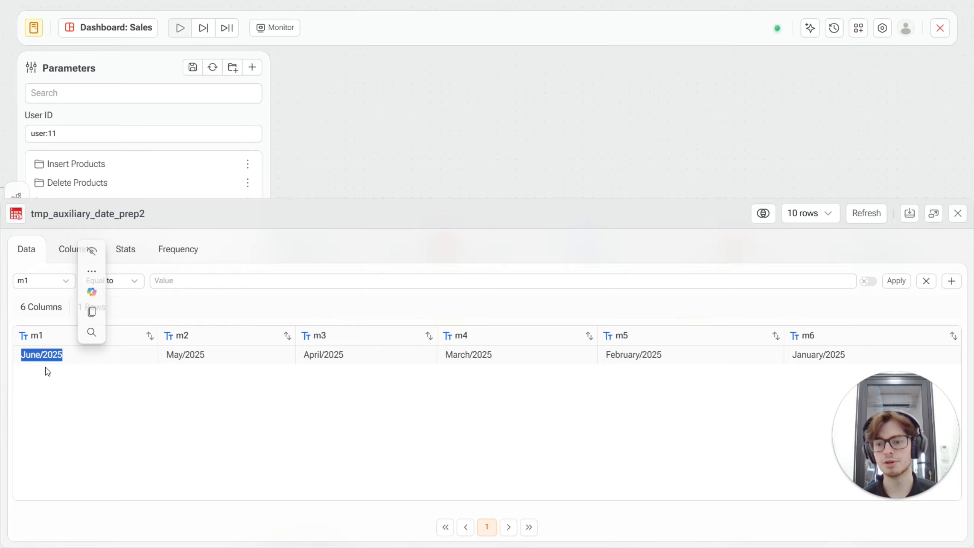
click(166, 355)
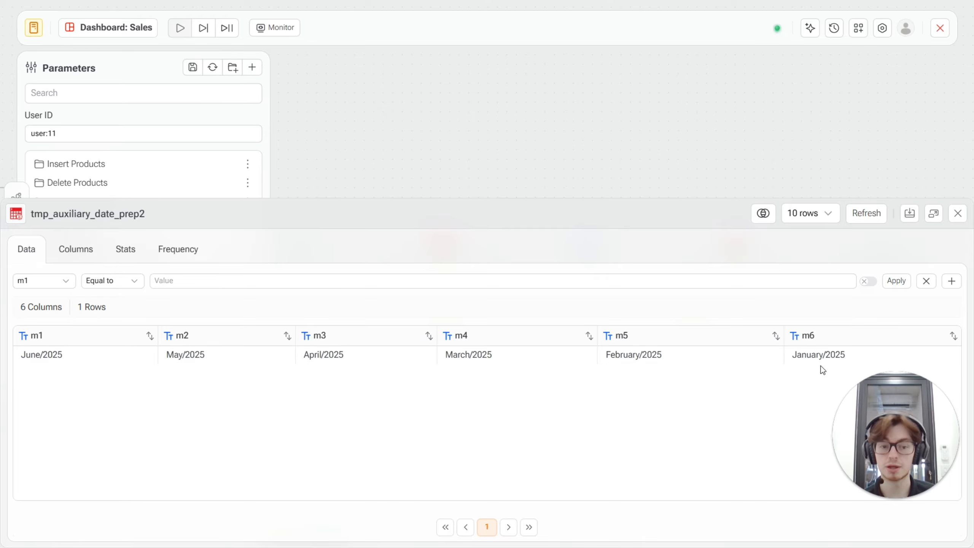
click(959, 212)
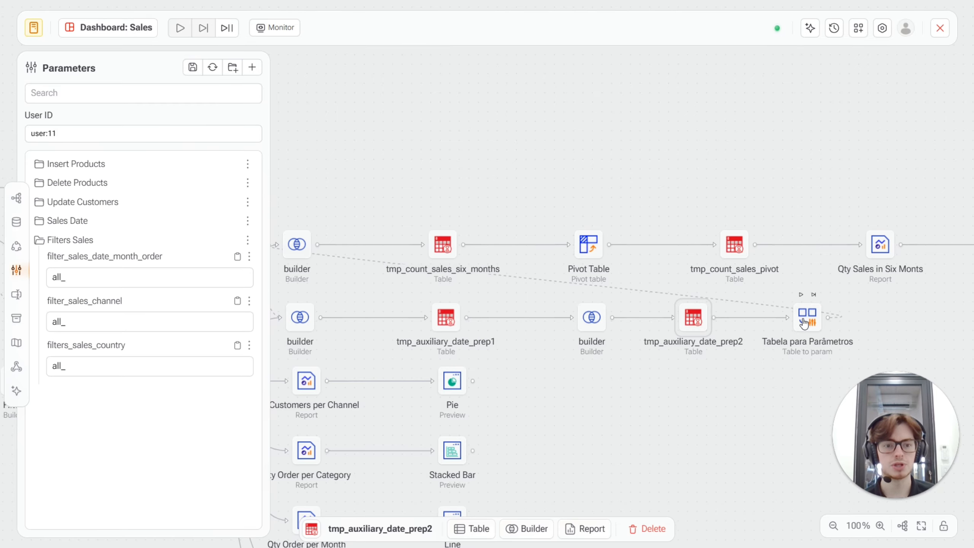
double_click(809, 324)
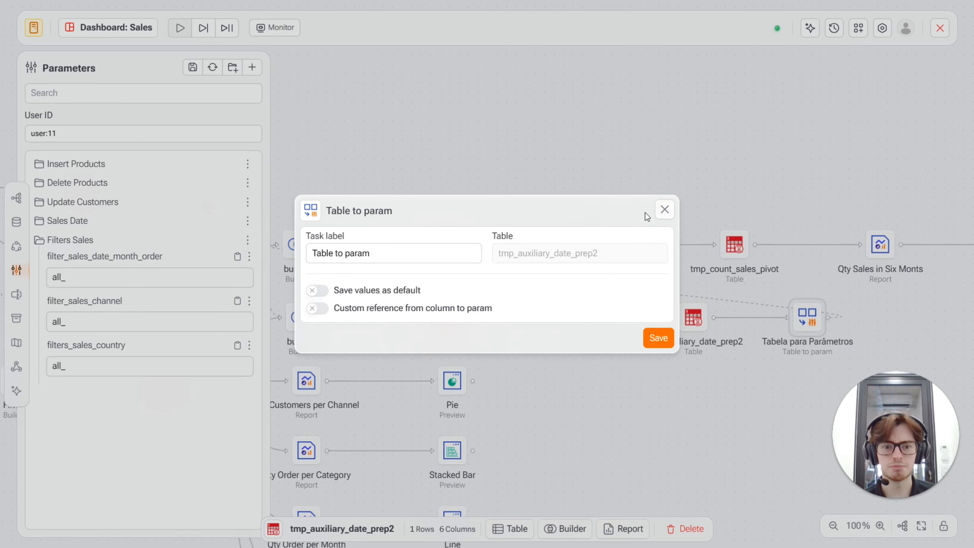
click(664, 209)
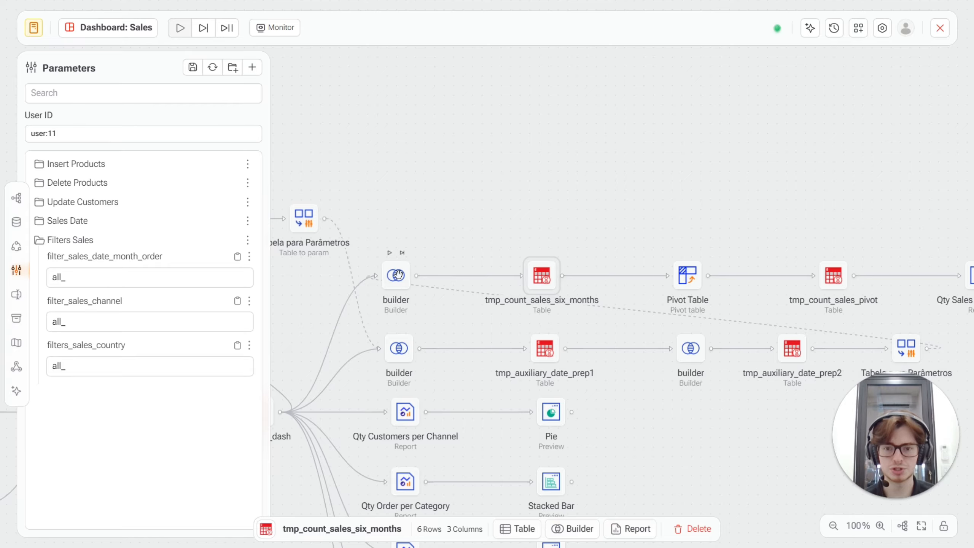
Open tmp_count_sales_six_months, examine the nomenclature, month and order count in its rows, and close it
click(398, 273)
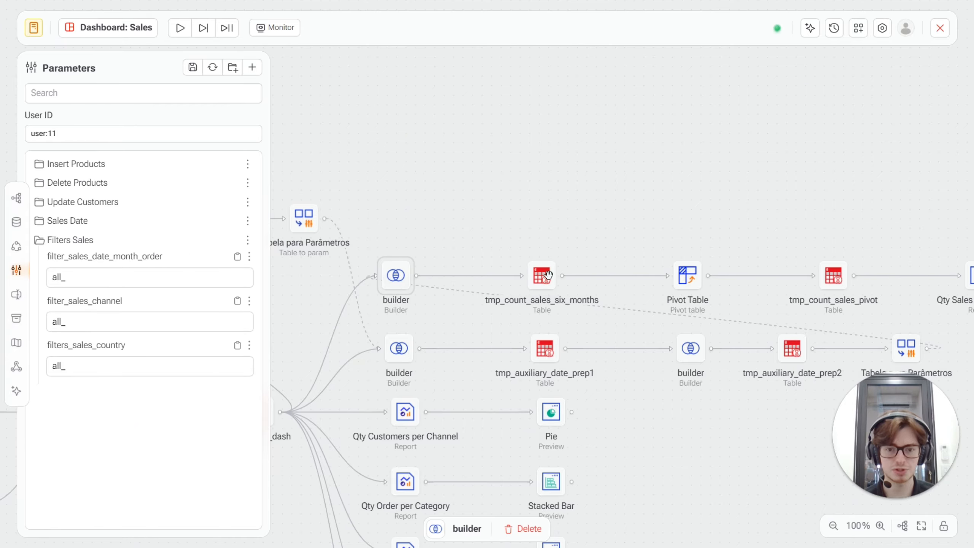
double_click(548, 274)
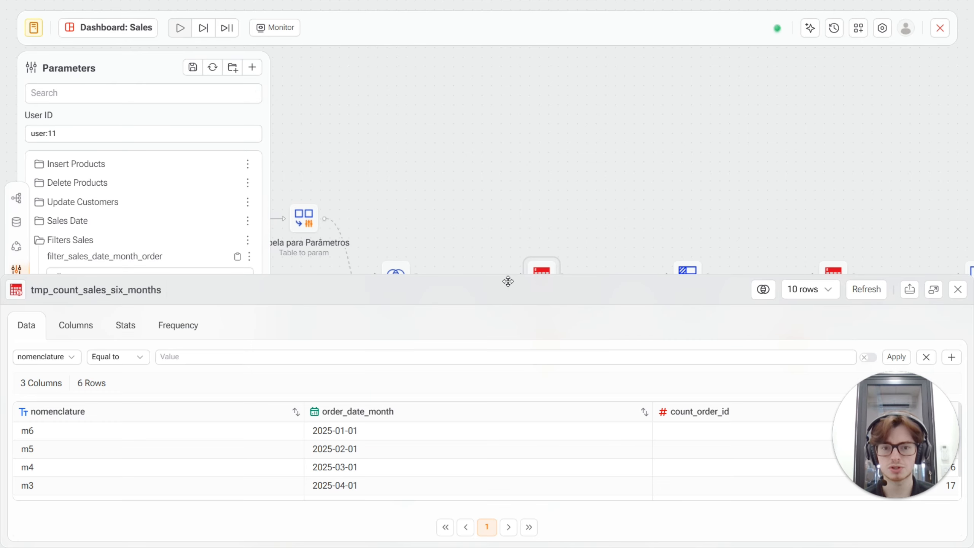
drag(510, 271, 510, 85)
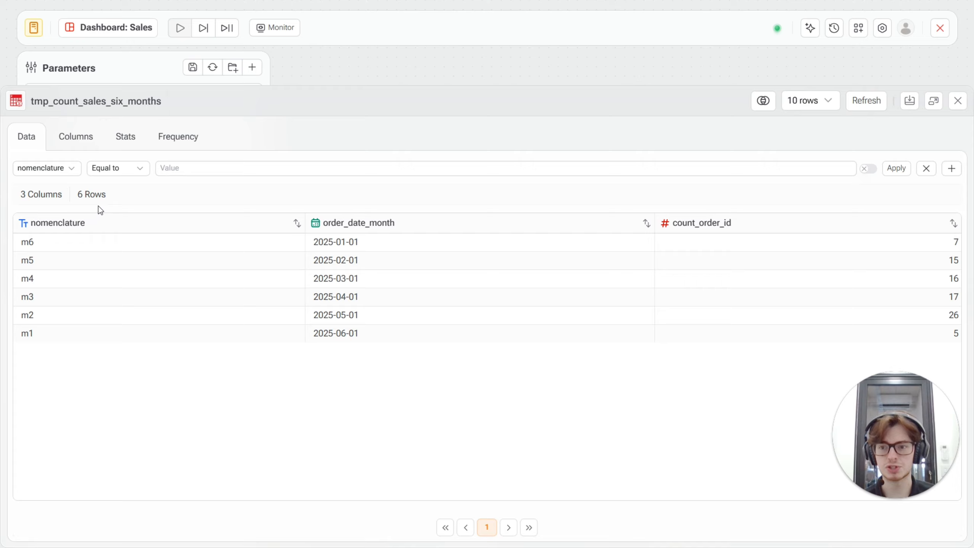
double_click(38, 244)
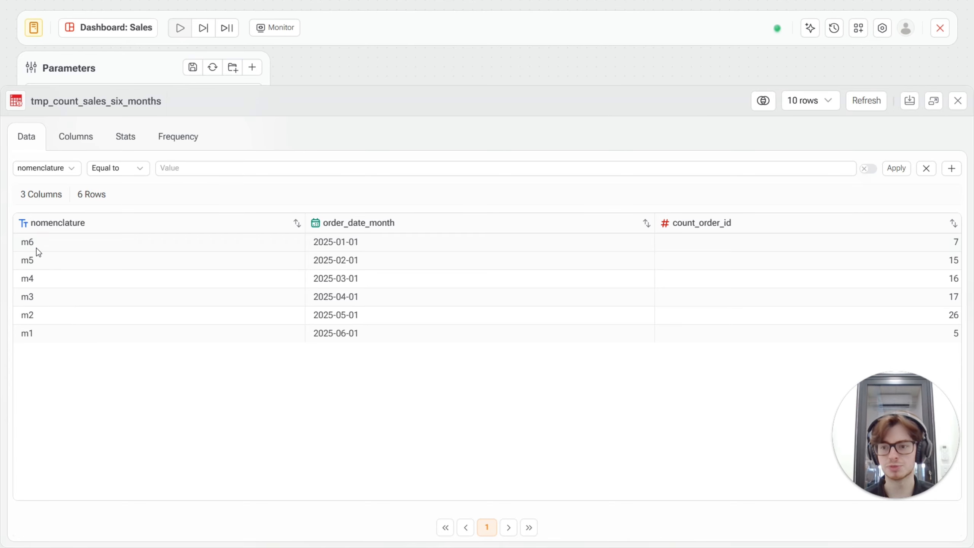
drag(37, 260, 30, 260)
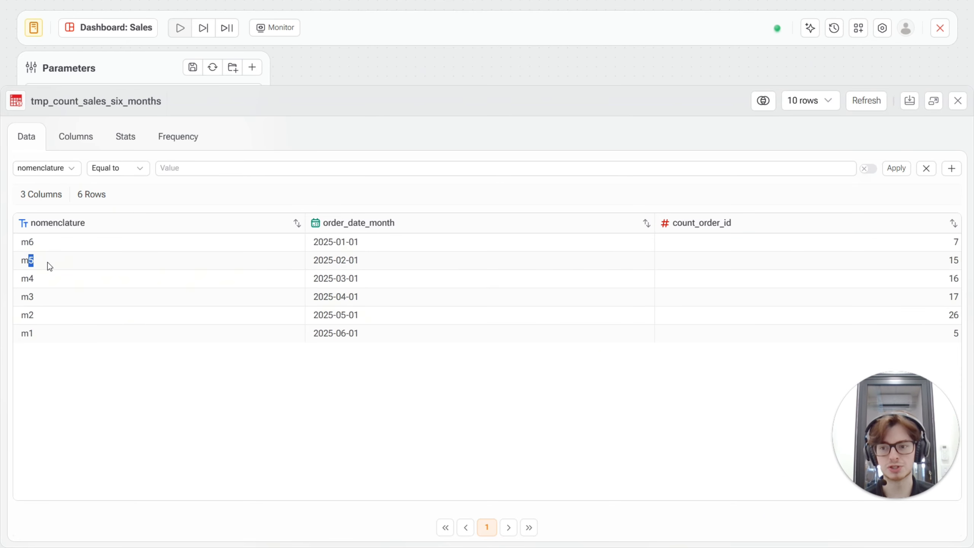
click(40, 263)
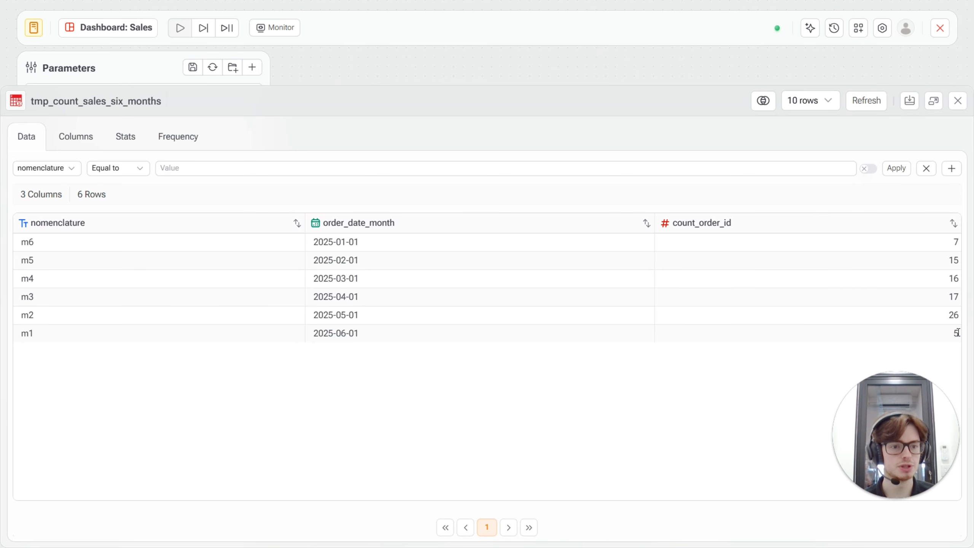
click(958, 101)
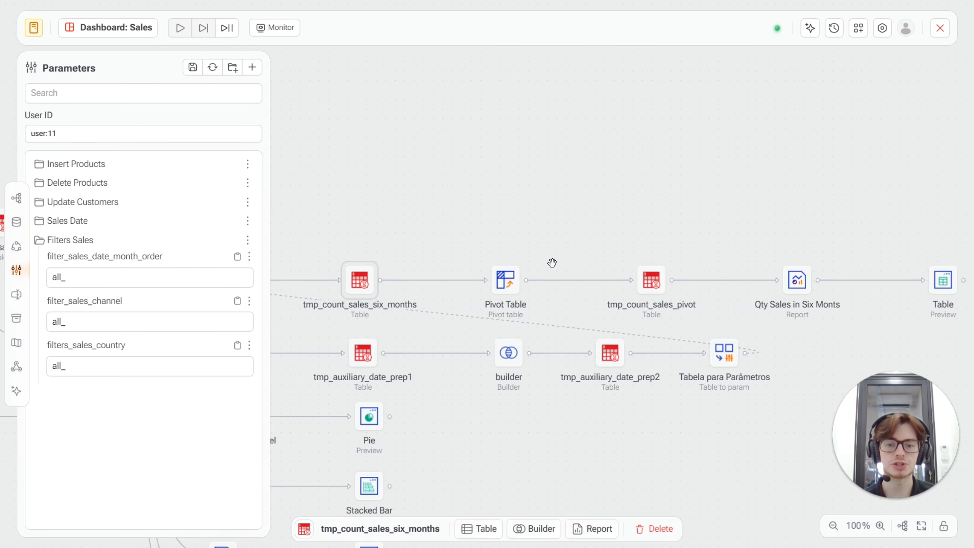
Review the Pivot Table task's pivot column, transposed values, value to pivot and aggregation, and close it without saving
double_click(507, 285)
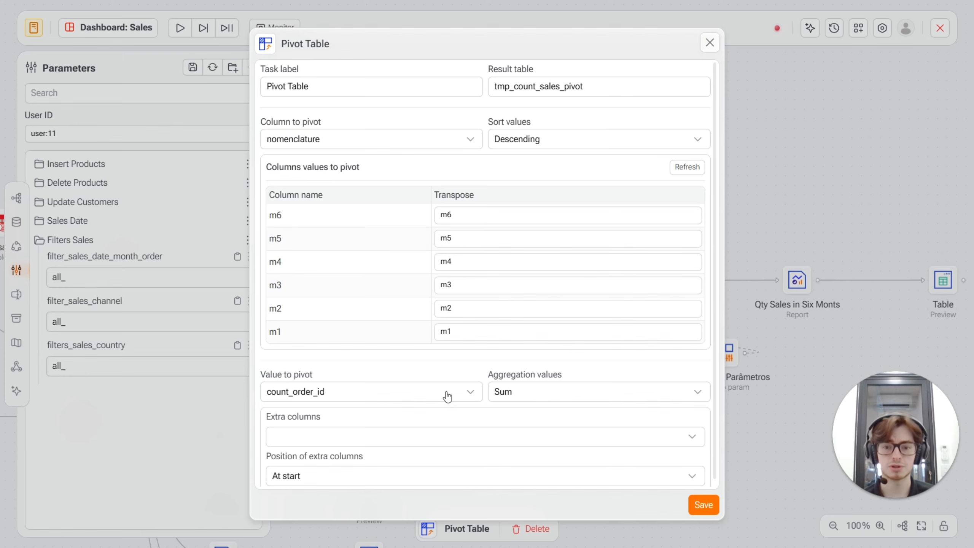
scroll(371, 363, down, 1)
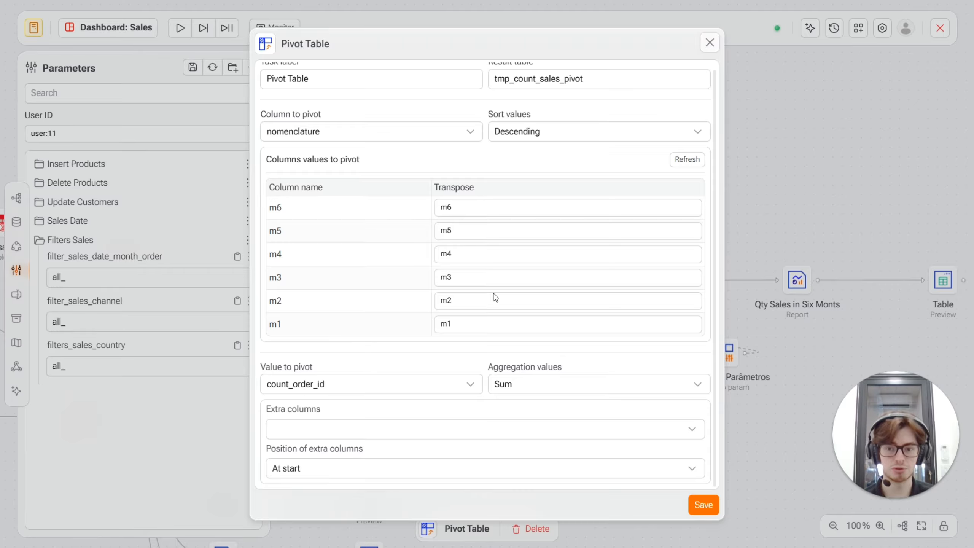
scroll(451, 290, up, 1)
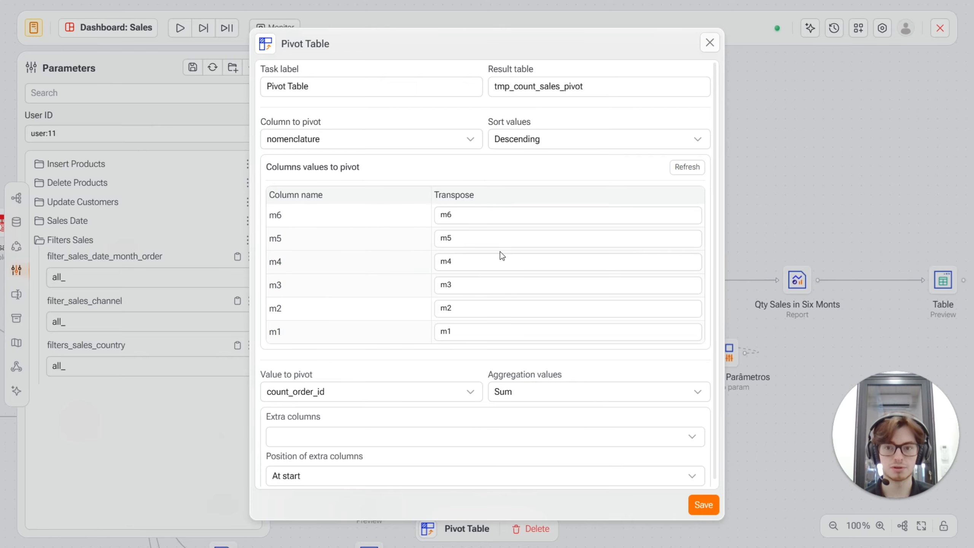
scroll(311, 487, down, 1)
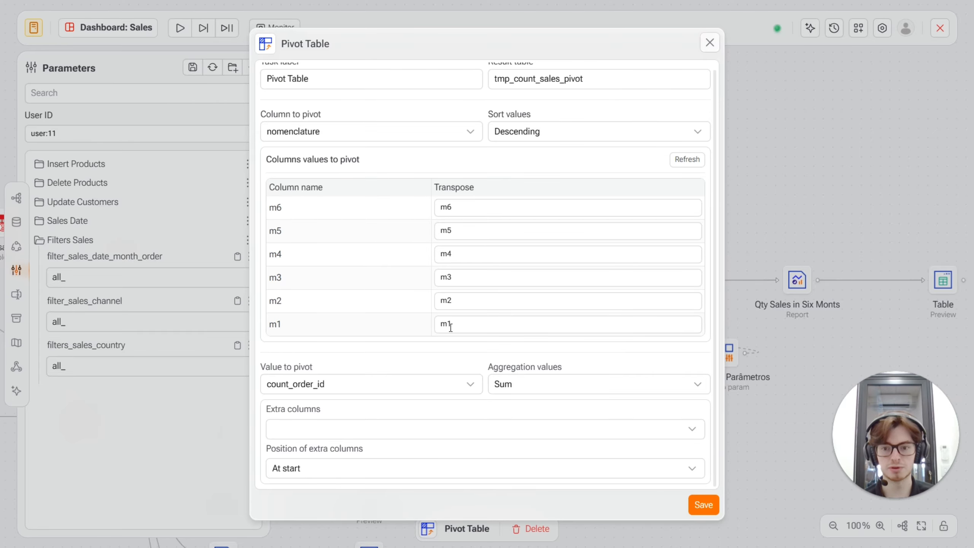
click(709, 43)
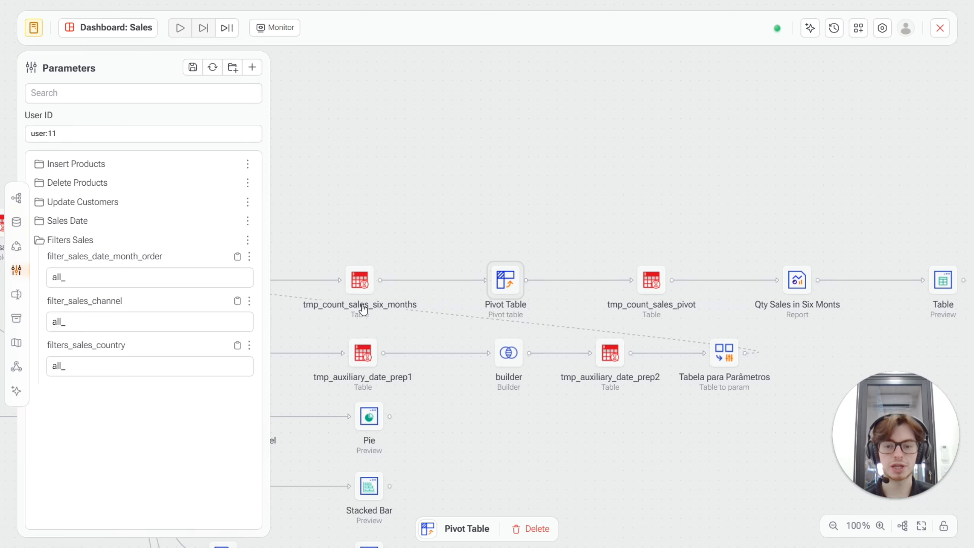
Reopen tmp_count_sales_six_months to compare its rows with the pivot settings, and close it
click(355, 277)
drag(353, 275, 370, 135)
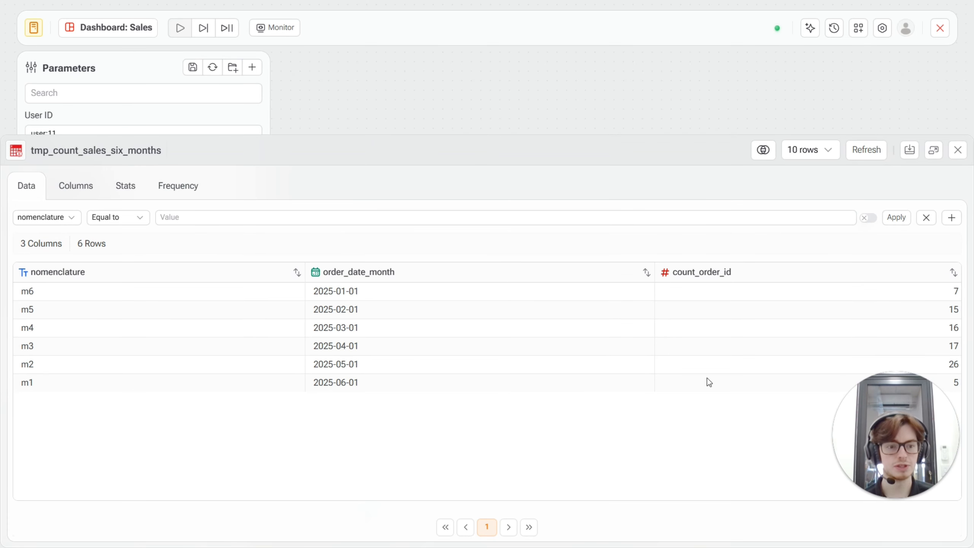
key(Escape)
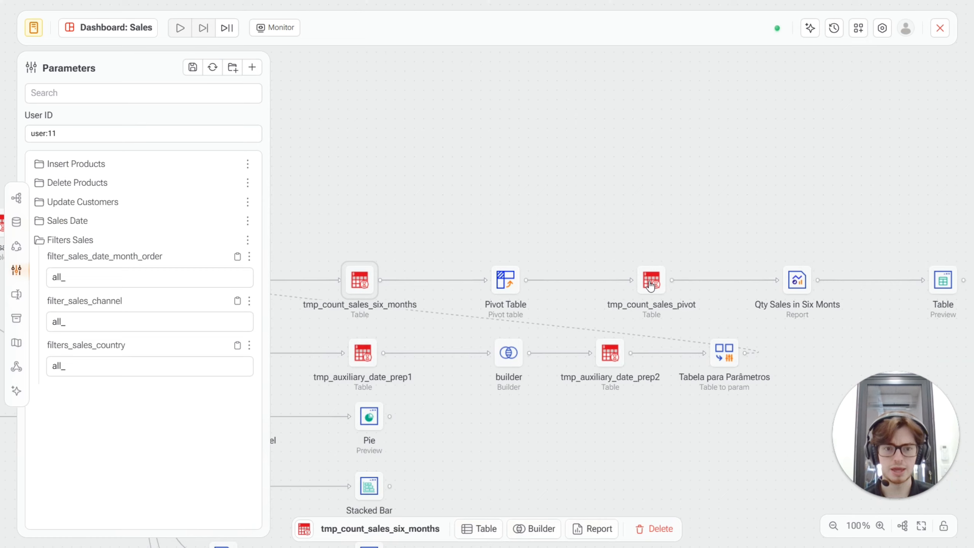
Open tmp_count_sales_pivot and enlarge its data view to examine the pivoted month columns
double_click(650, 288)
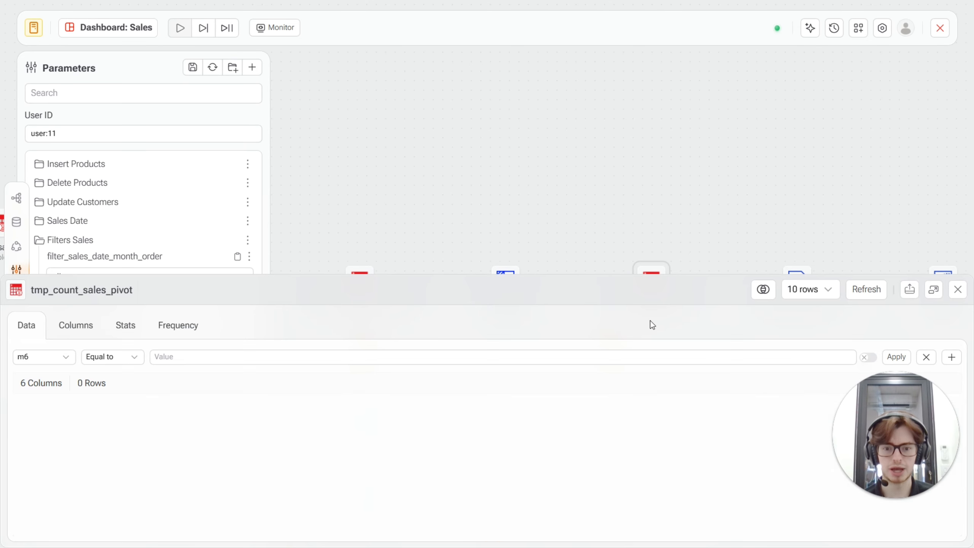
drag(527, 275, 534, 189)
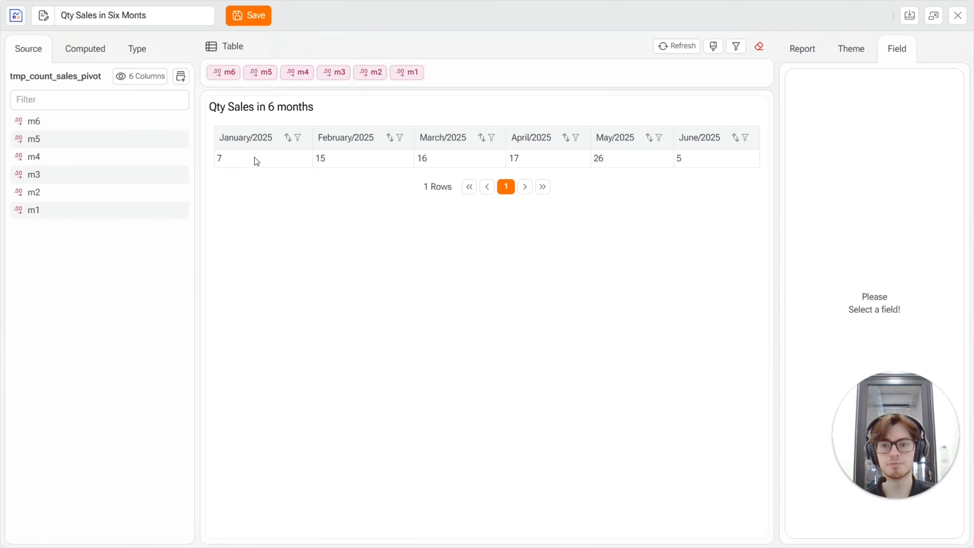
In the Qty Sales in Six Monts report, compare the m1 field's title setting with its column header in the table
click(406, 73)
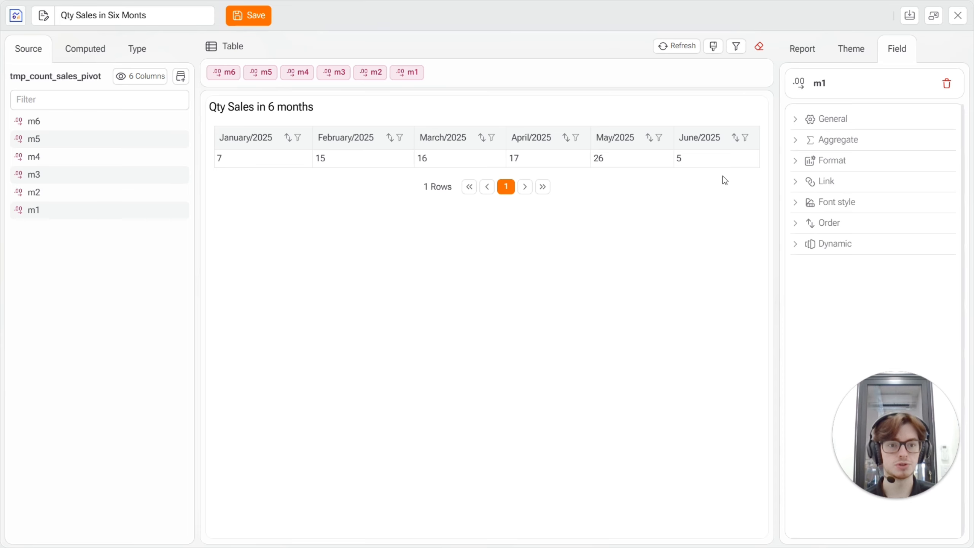
click(801, 124)
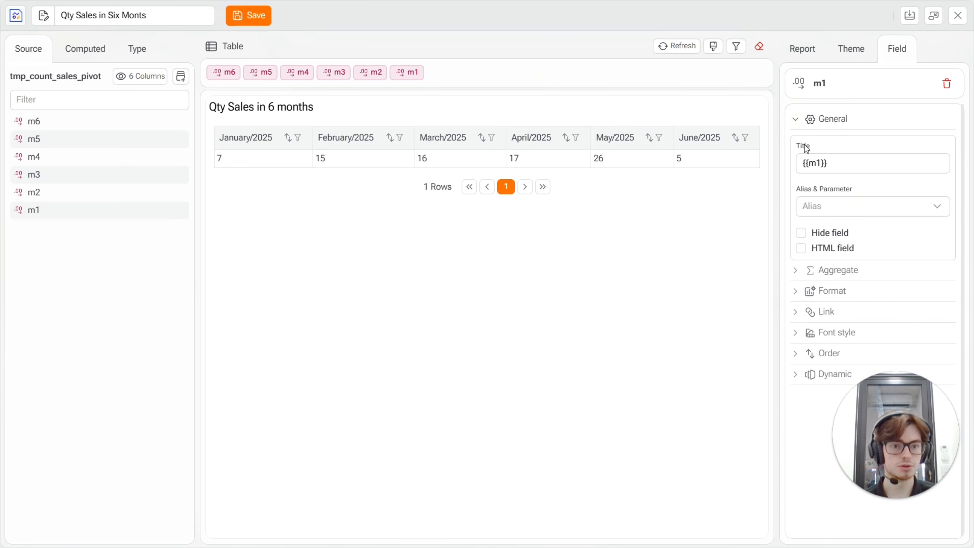
drag(832, 164, 791, 166)
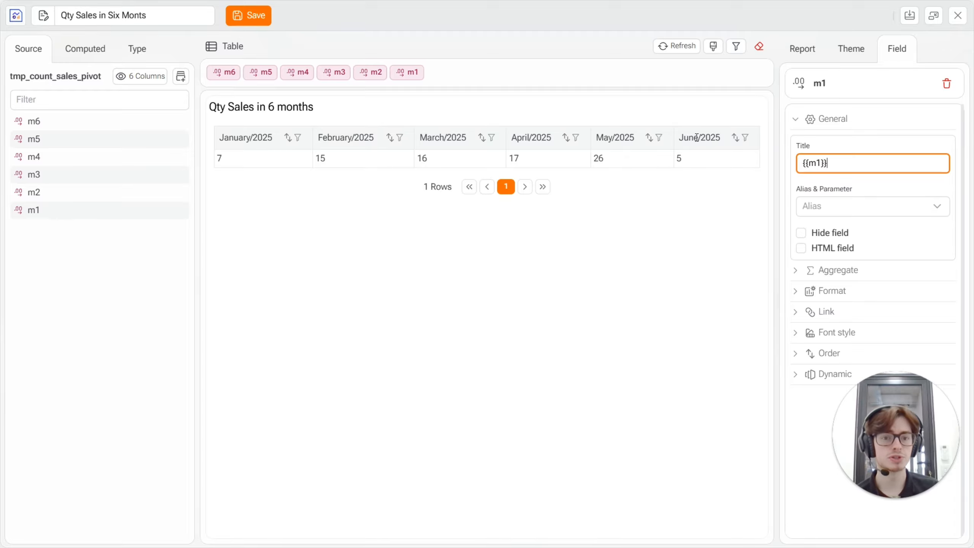
drag(678, 136, 721, 137)
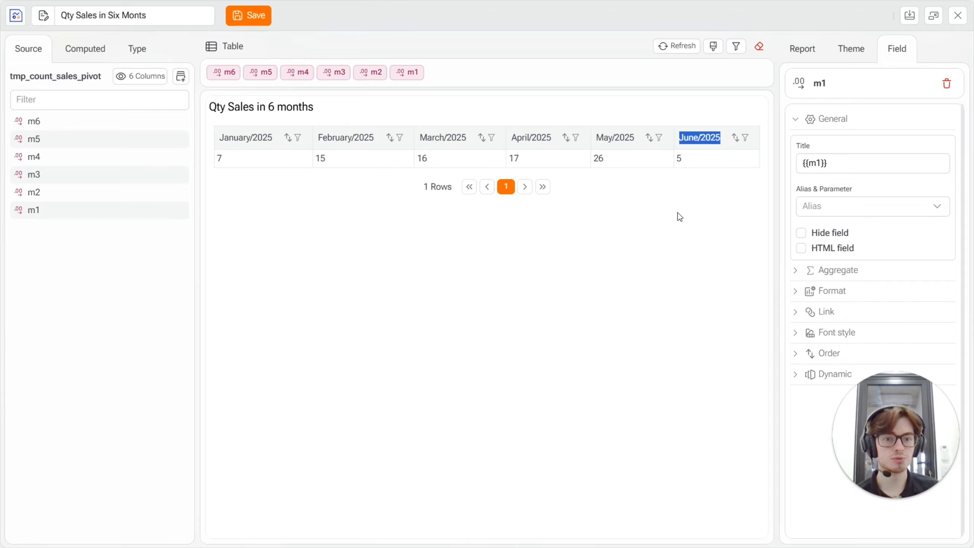
click(703, 234)
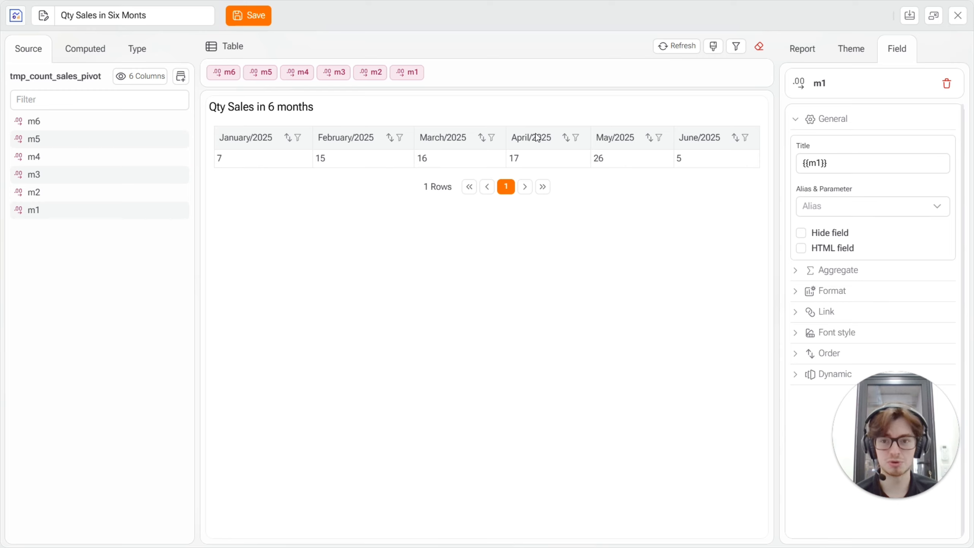
Check the m2 field's title setting in the general options, and close the report without saving
click(380, 74)
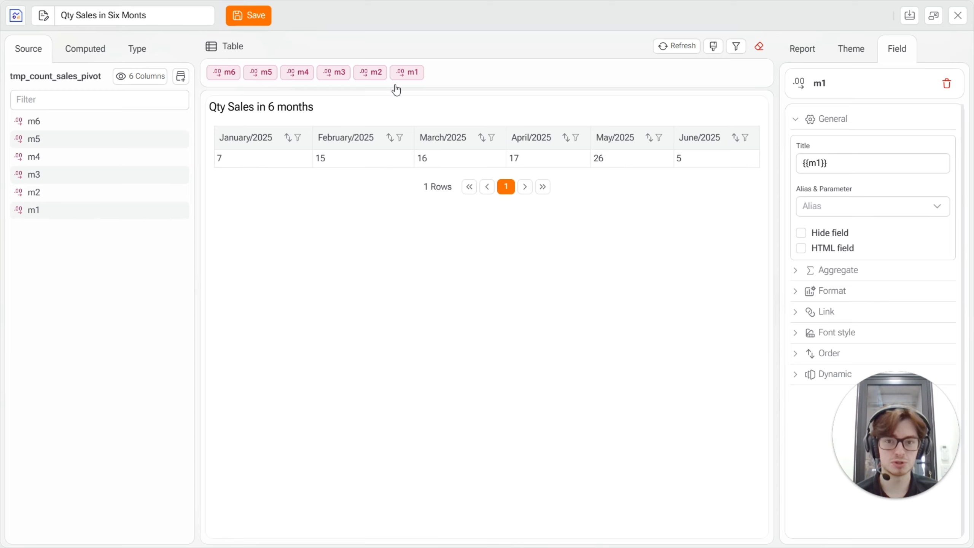
click(825, 122)
triple_click(818, 164)
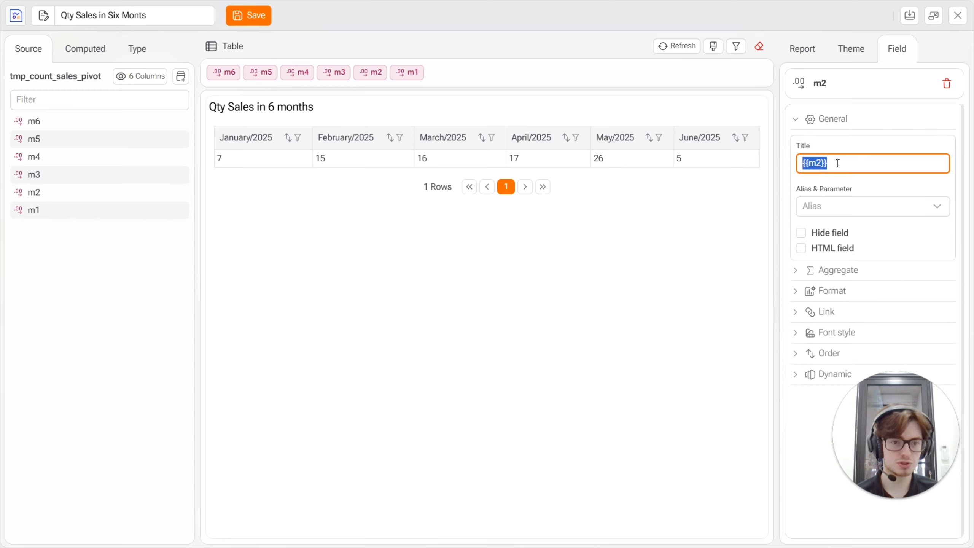
click(837, 164)
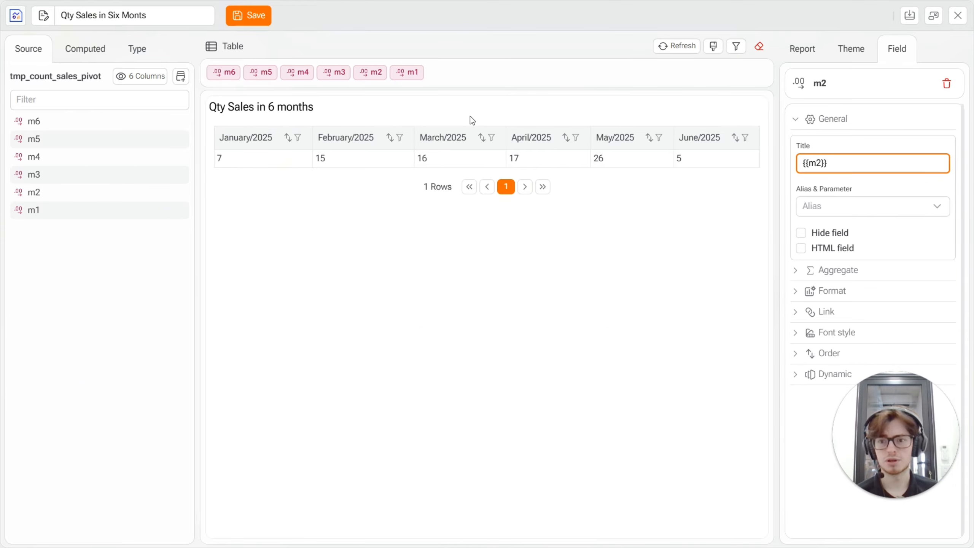
click(958, 15)
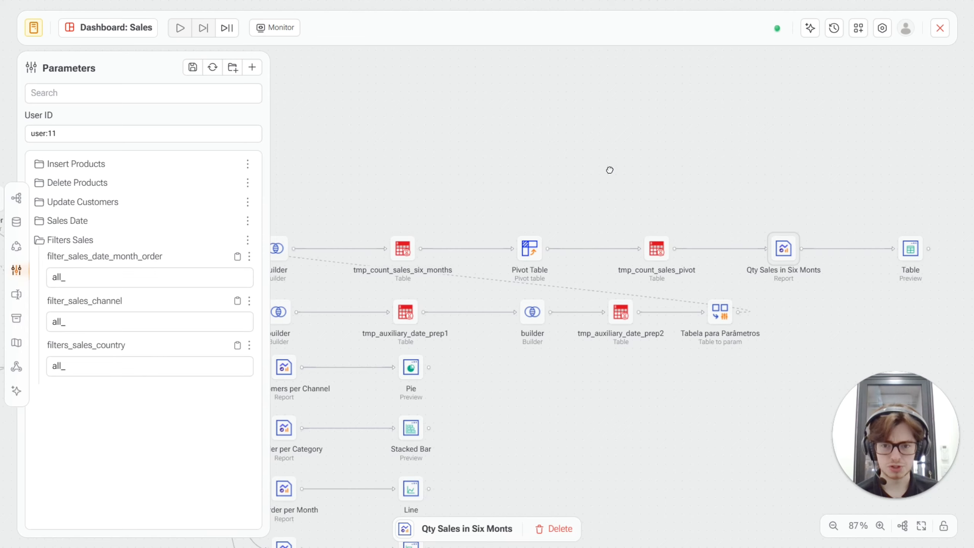
drag(609, 170, 663, 162)
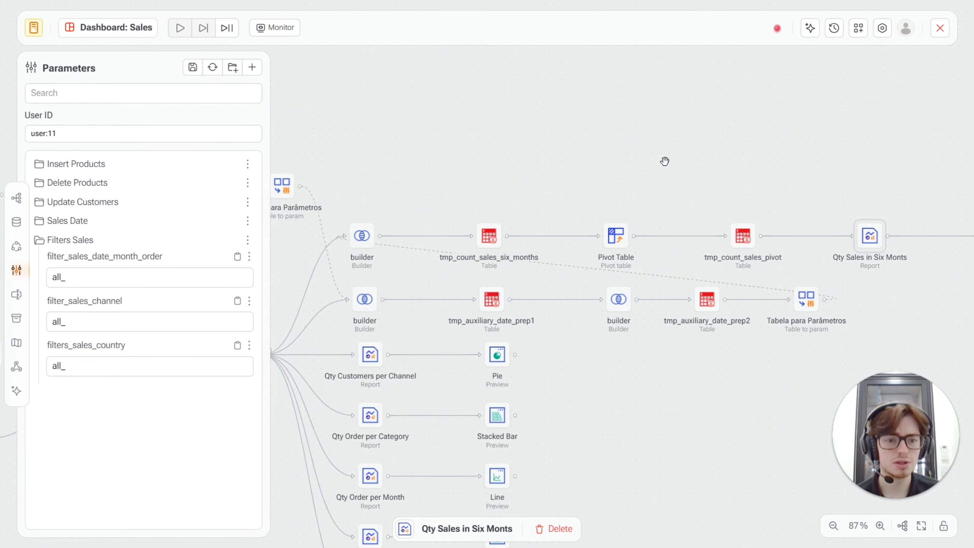